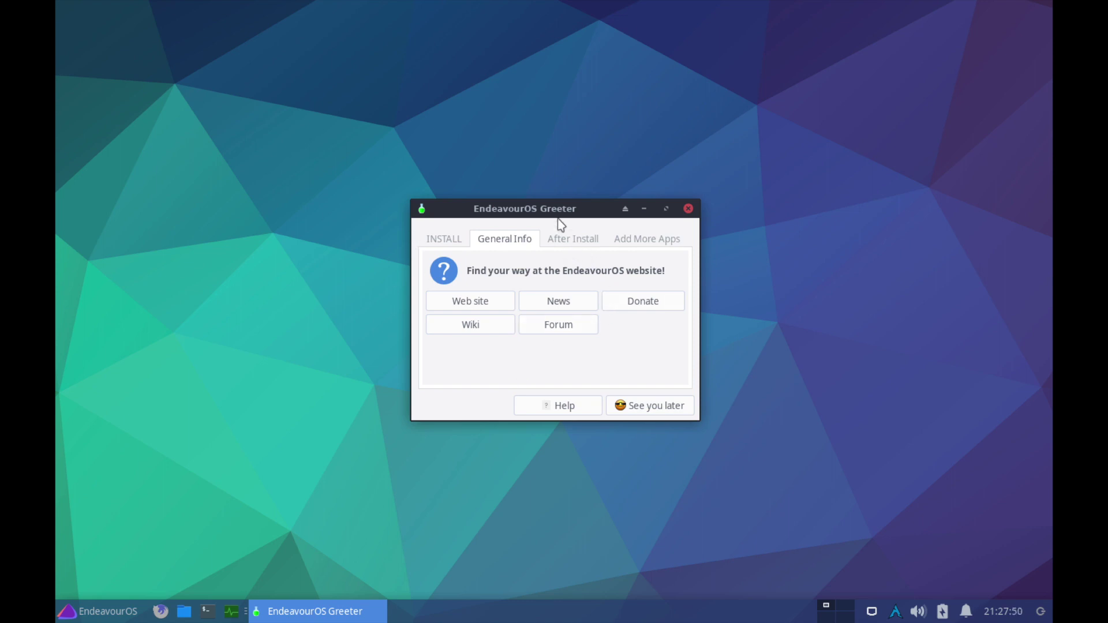
Reposition the welcome window and browse the INSTALL, After Install and Add More Apps pages.
left_click_drag(557, 218, 562, 115)
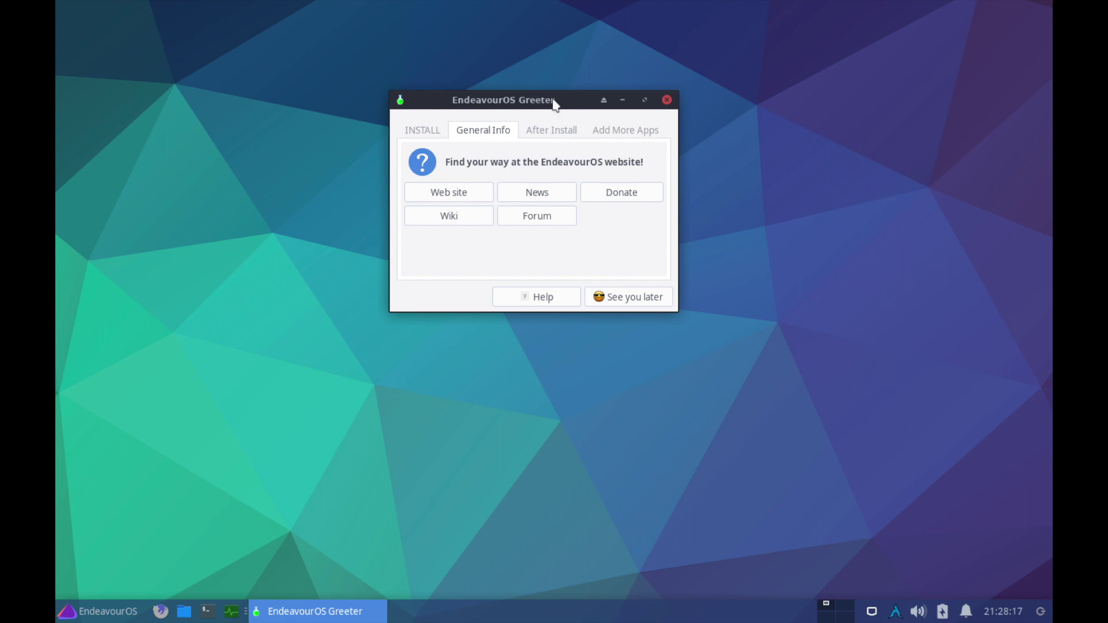
left_click_drag(585, 95, 603, 112)
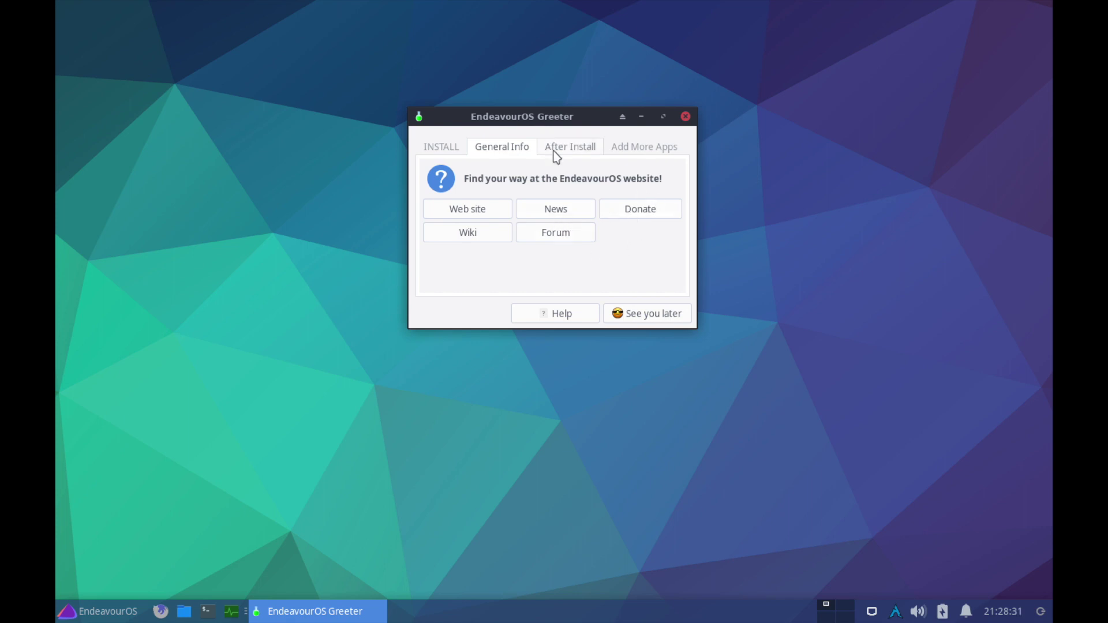
left_click(446, 148)
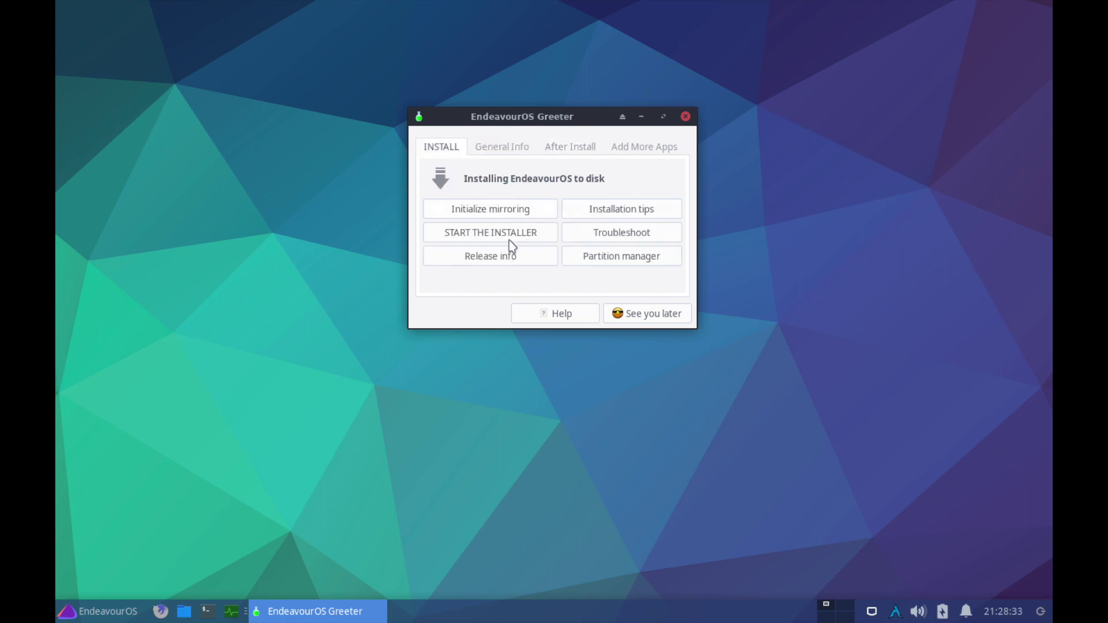
left_click(567, 147)
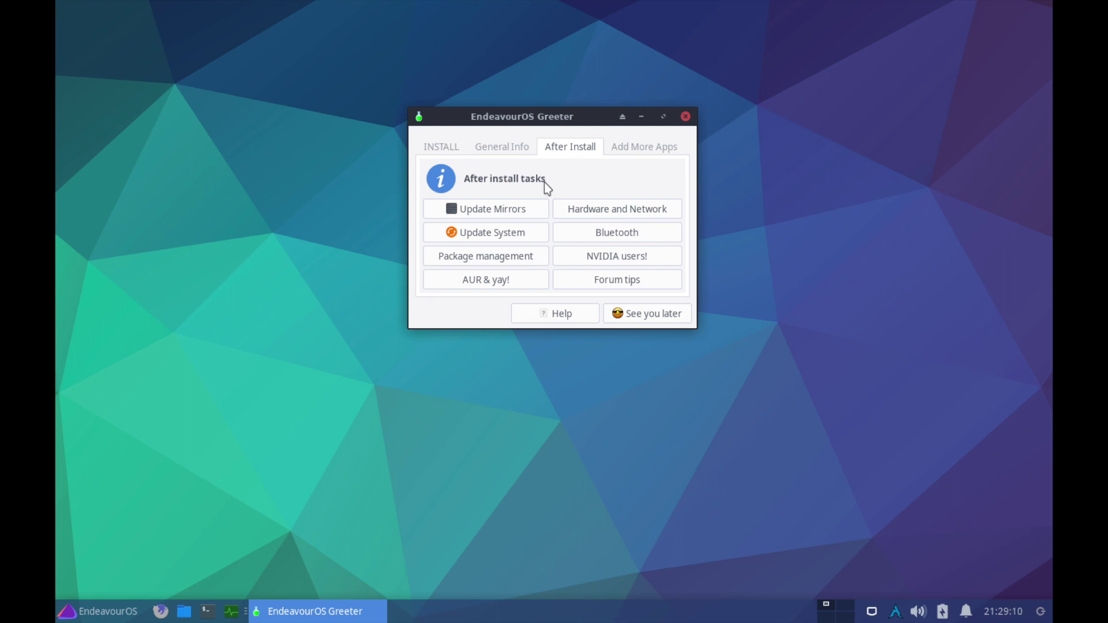
left_click(646, 148)
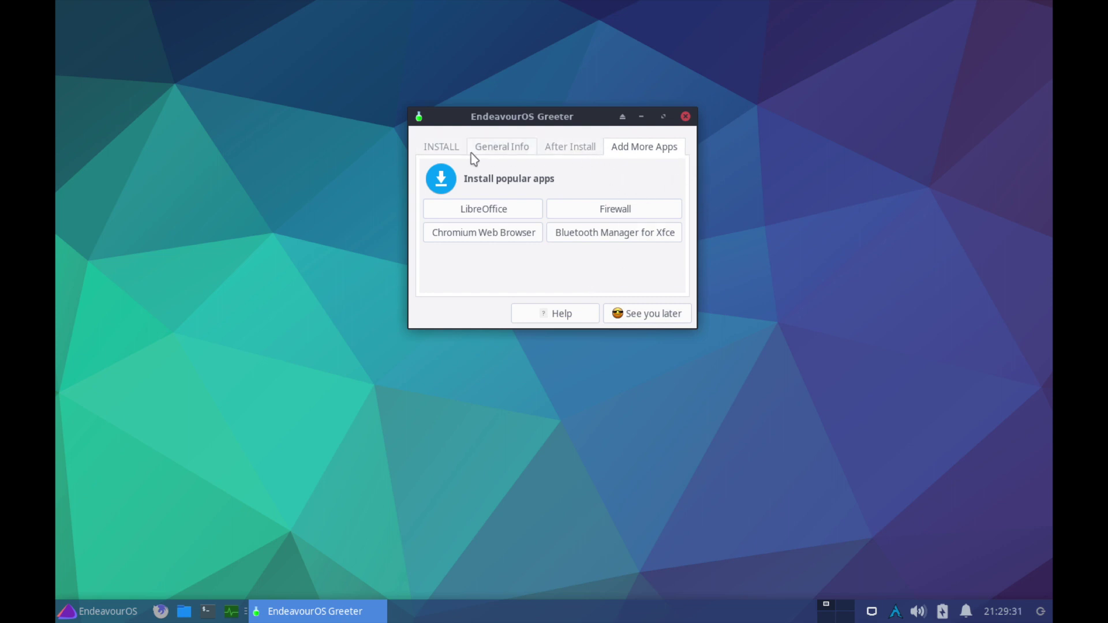
Revisit the installer, website links, after-install and popular apps pages, then close the Greeter.
left_click(442, 146)
left_click(501, 147)
left_click(569, 146)
left_click(657, 146)
left_click(685, 116)
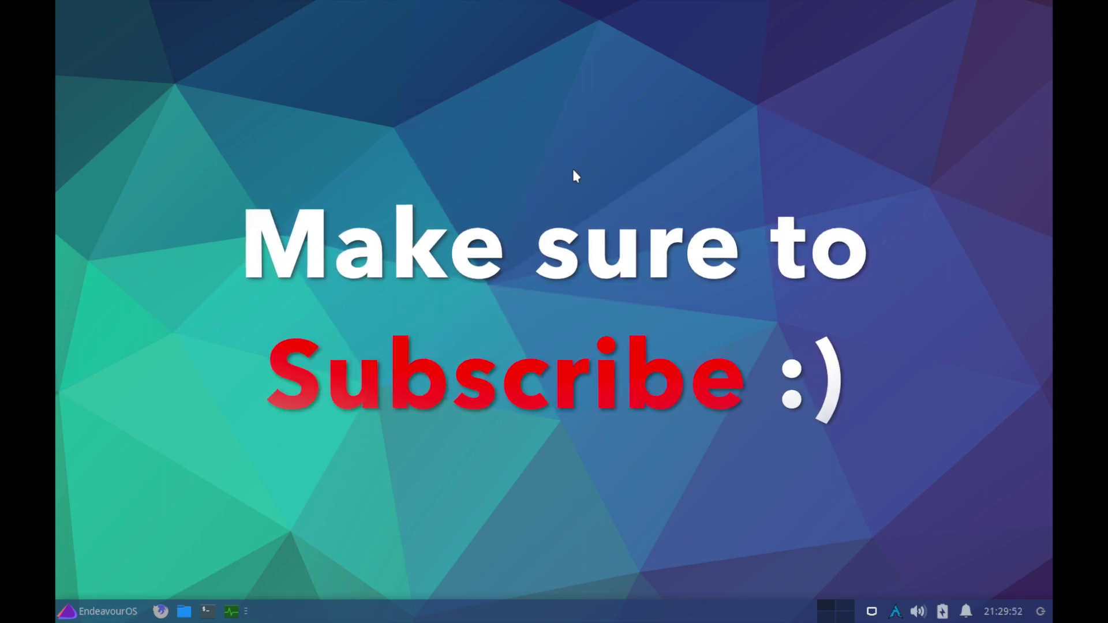
Open Desktop Settings from the desktop menu and set the forest path picture as wallpaper.
right_click(364, 180)
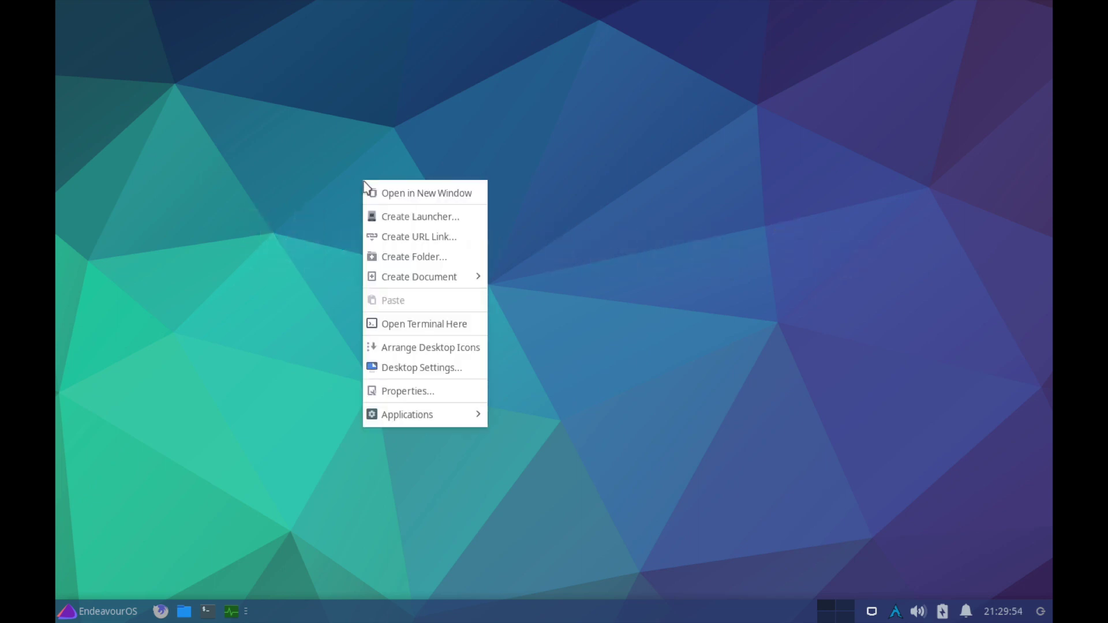
left_click(456, 370)
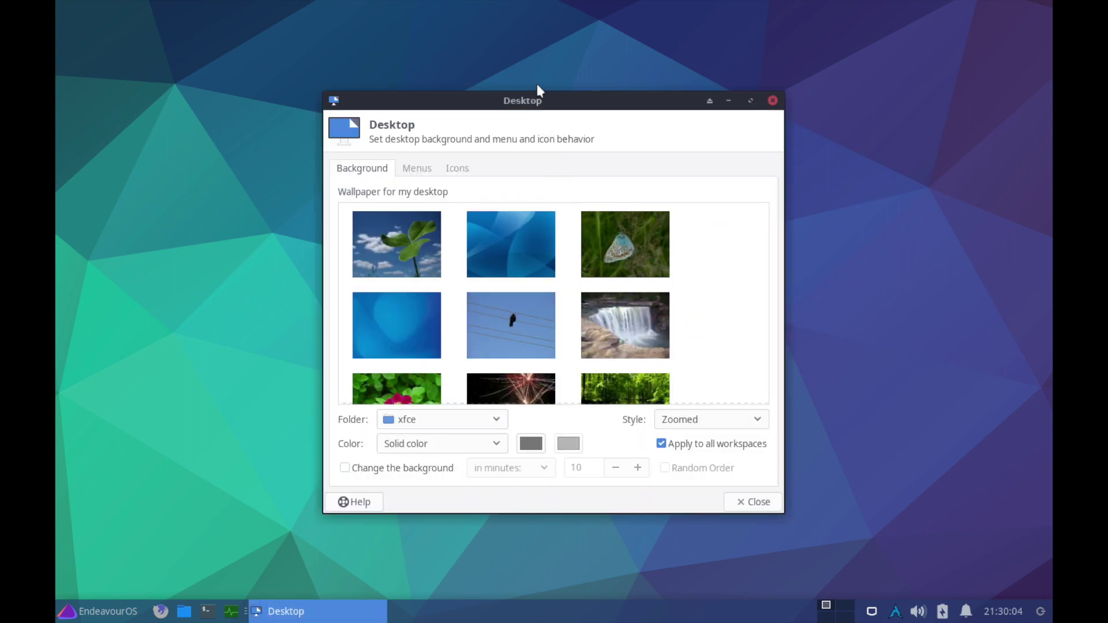
left_click_drag(537, 93, 457, 34)
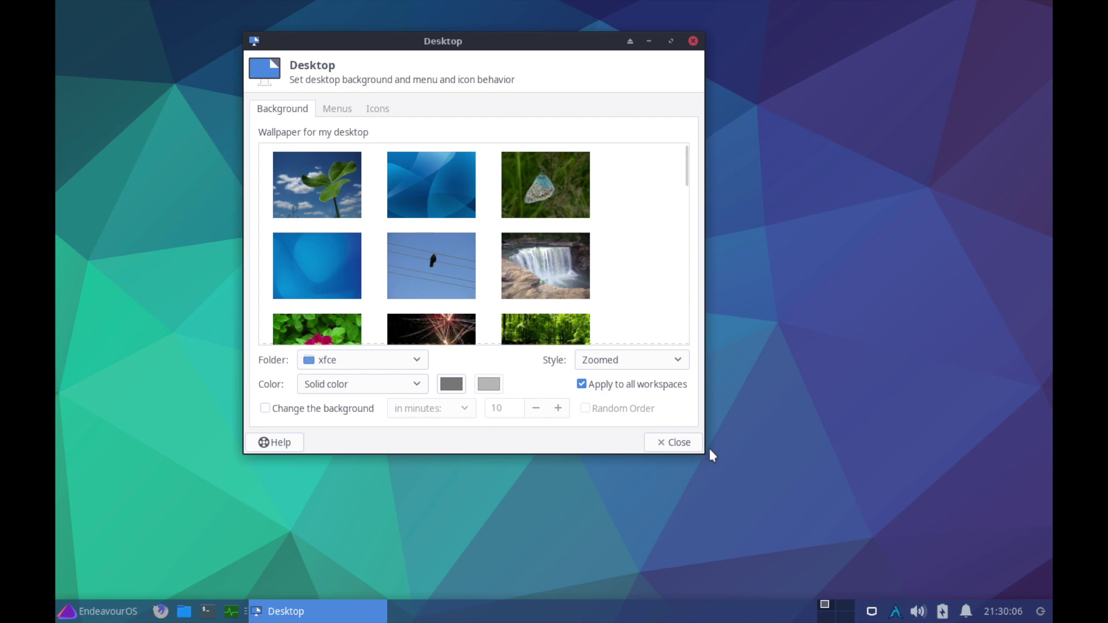
left_click_drag(687, 170, 673, 272)
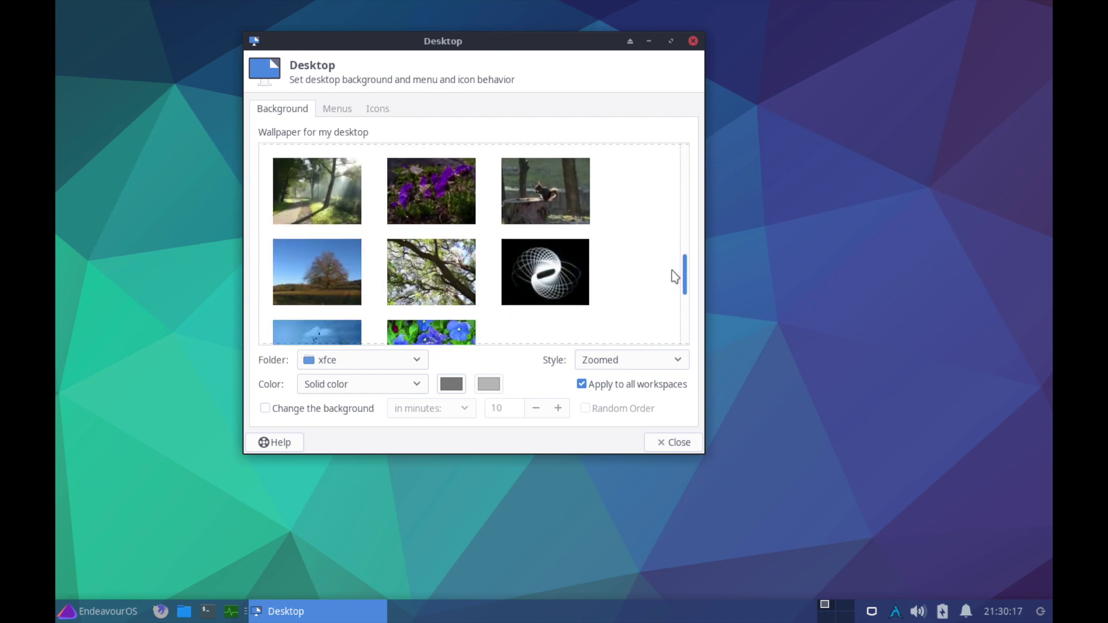
left_click(335, 215)
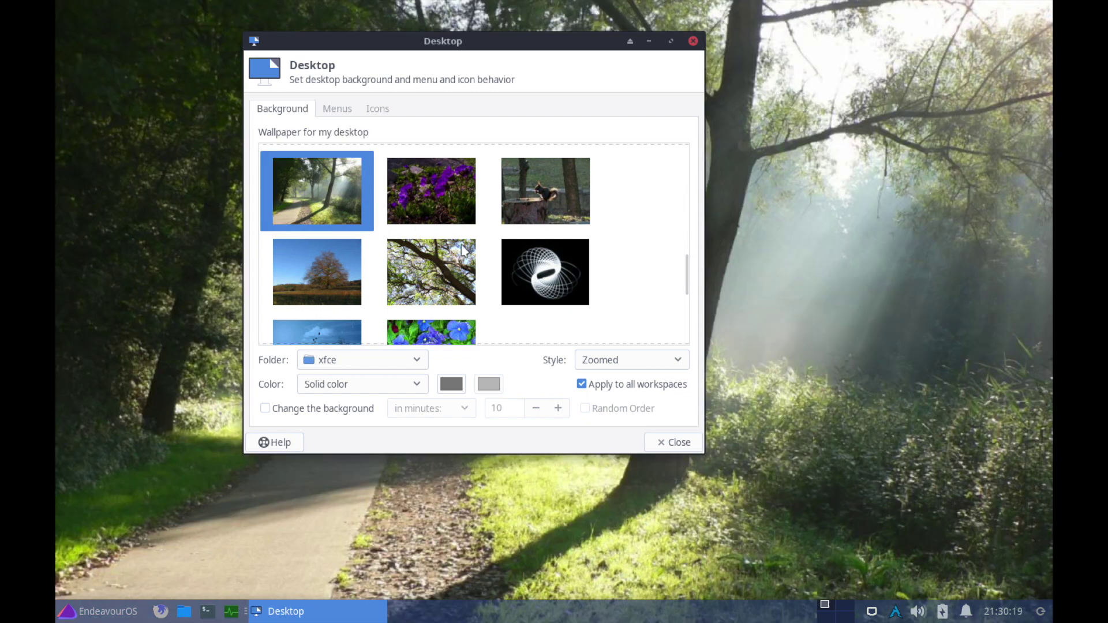
Review the Menus and Icons pages of Desktop Settings, then close the dialog.
left_click(335, 109)
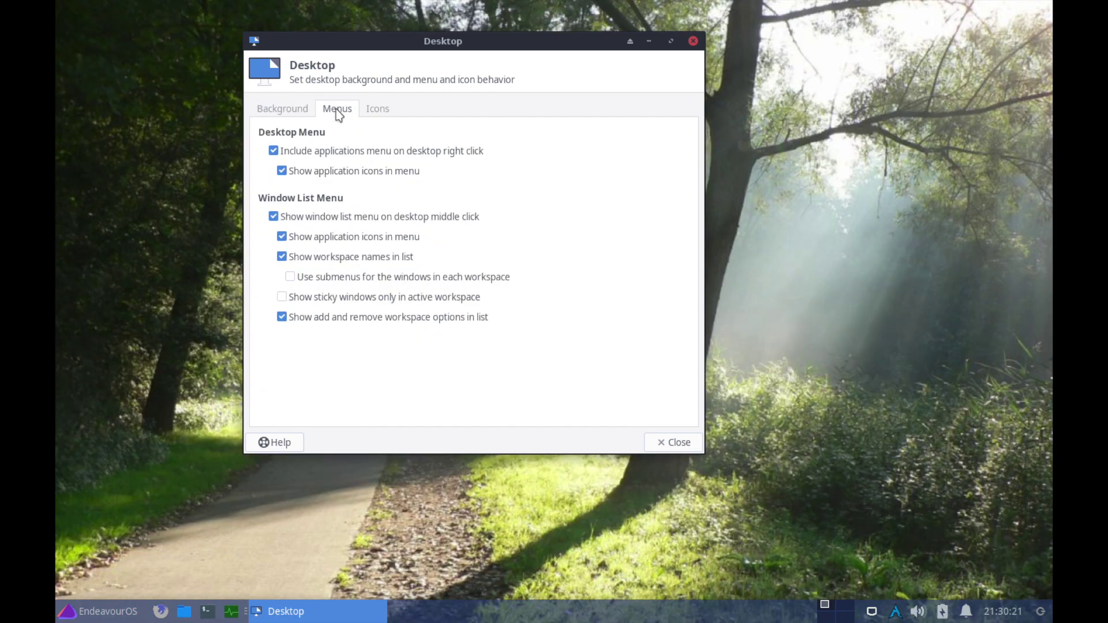
left_click_drag(423, 41, 549, 40)
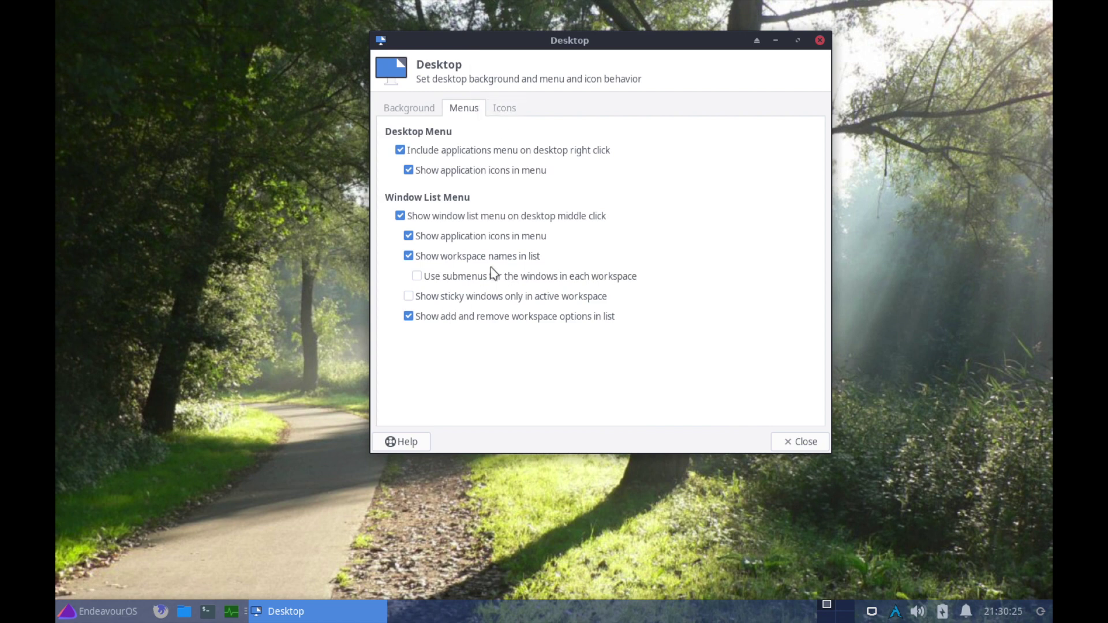
left_click(504, 111)
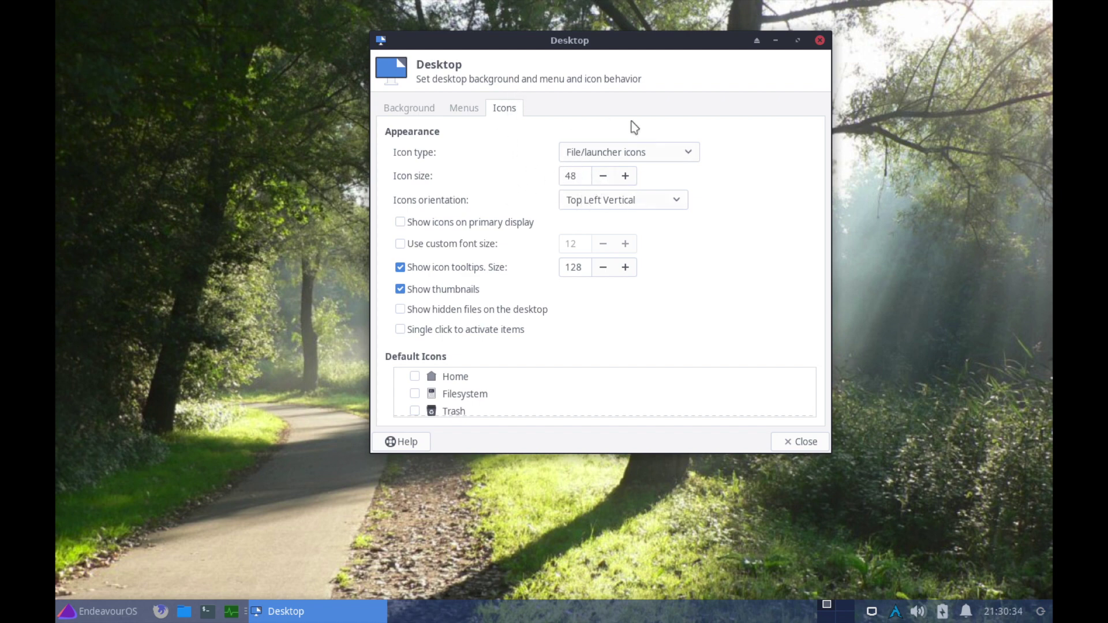
left_click(819, 40)
Launch a terminal from the panel and move it to the right side of the screen.
right_click(581, 168)
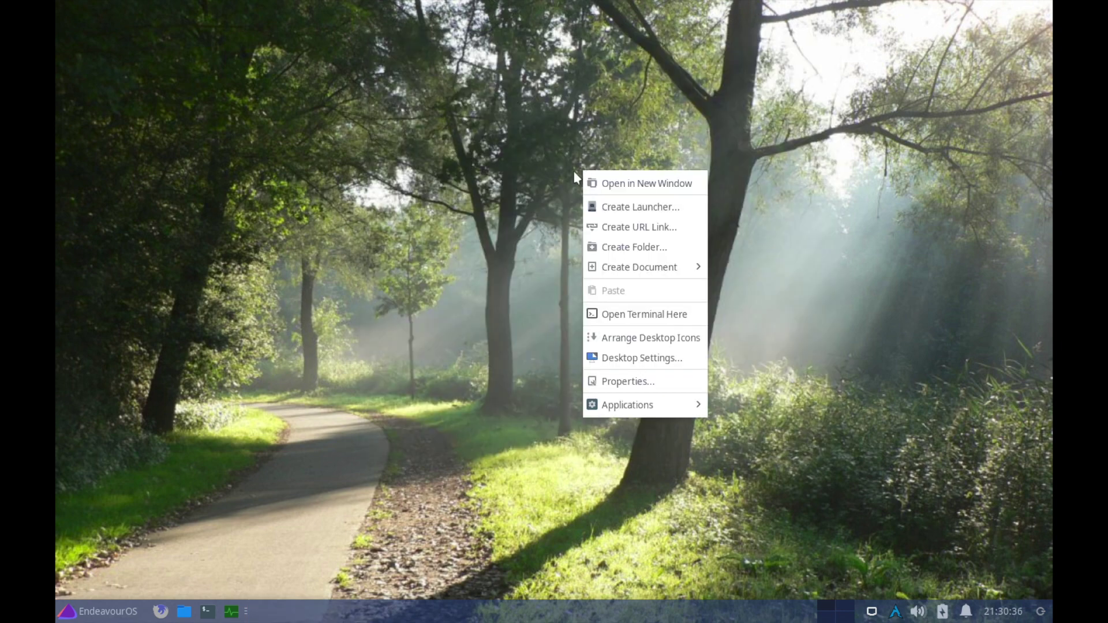
left_click(546, 179)
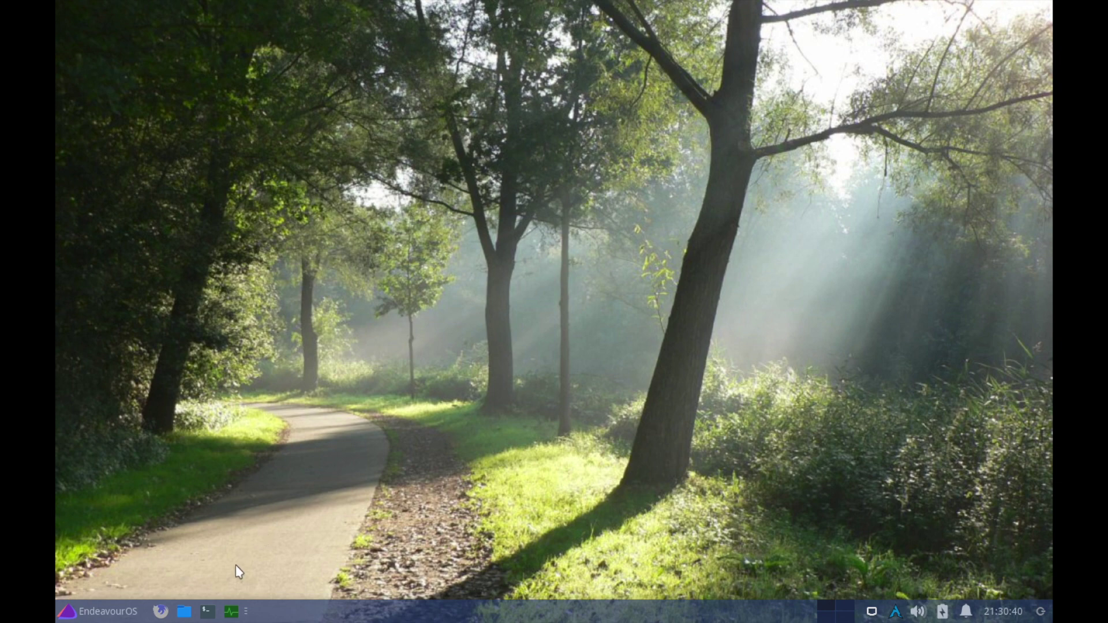
left_click(209, 613)
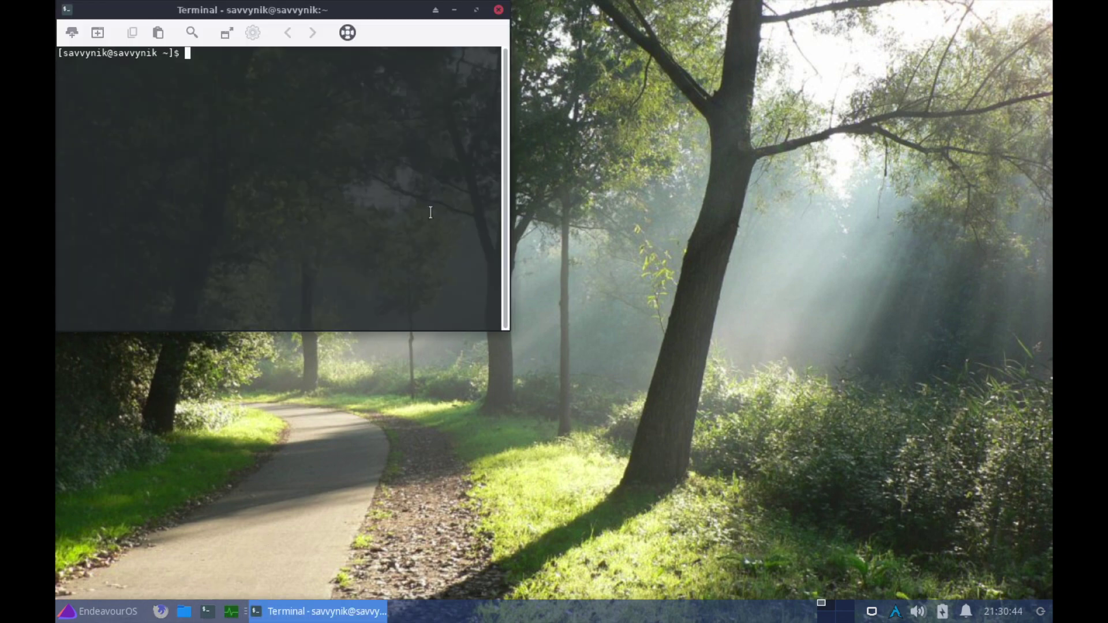
left_click_drag(237, 17, 704, 17)
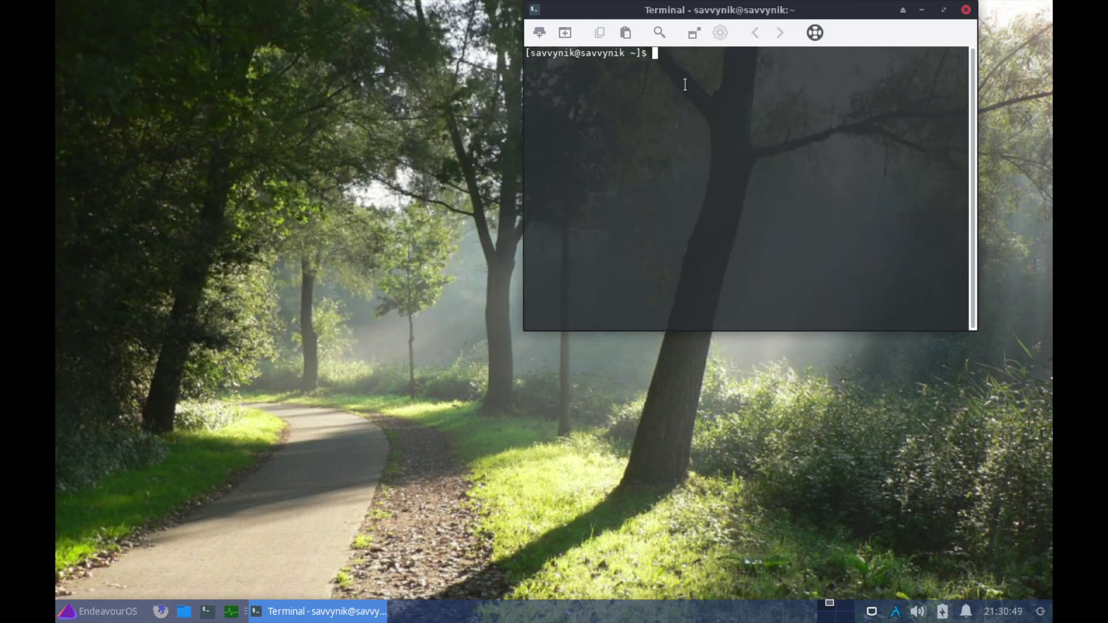
In vi, create ~/Desktop/File containing "It's a file" and save it with :wq.
type("vi /home/savvynik/")
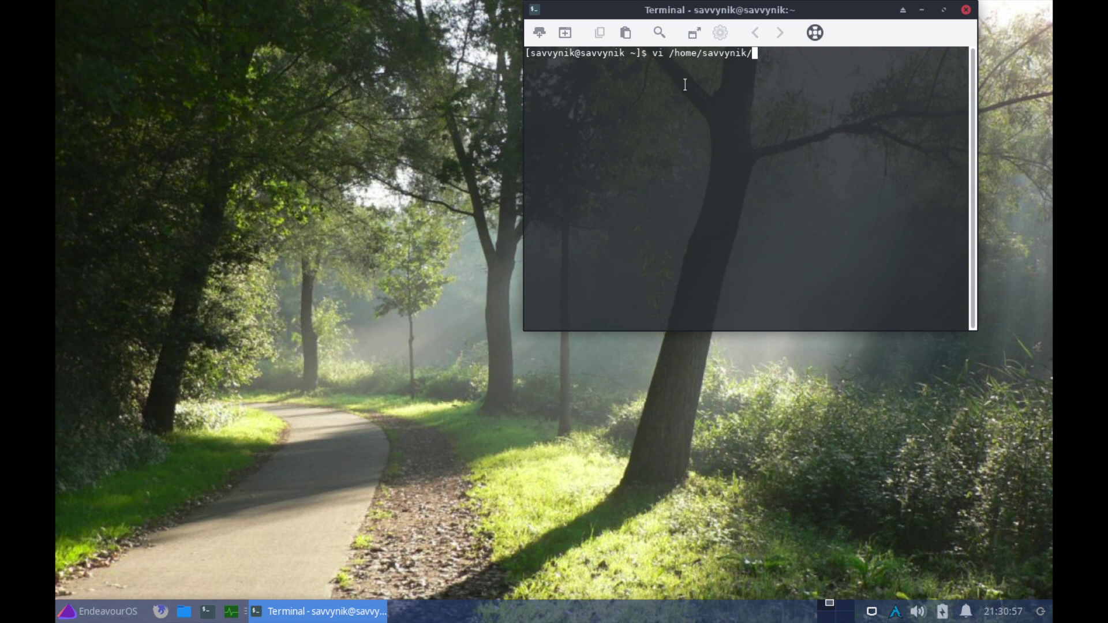
type("Desktop/File")
key("Return")
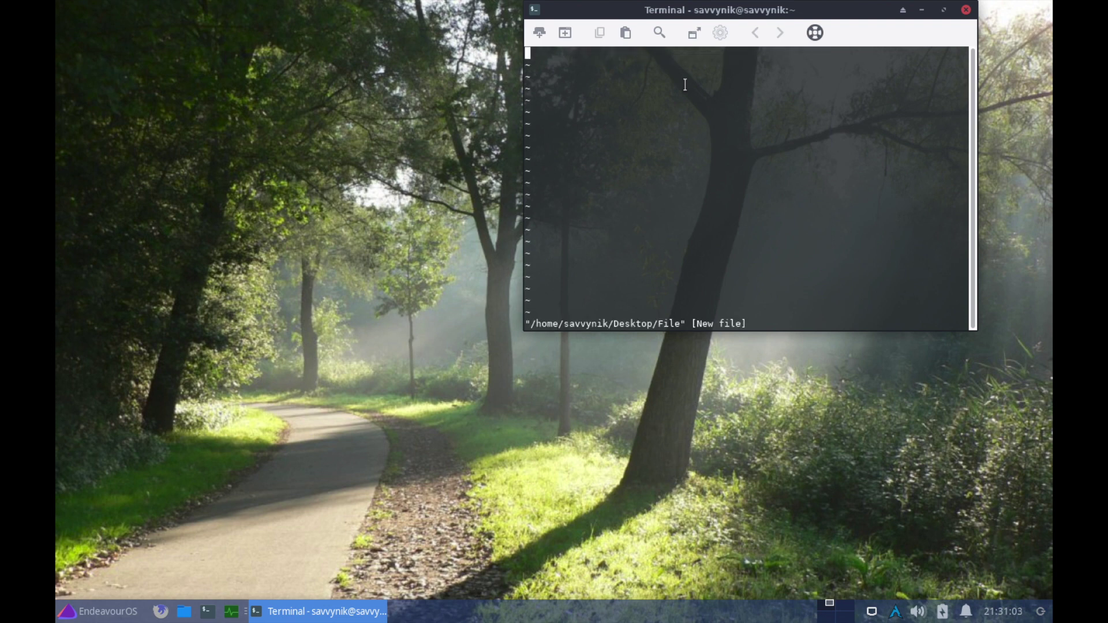
type("iIt")
type("'s a file")
key("Escape")
type(":wq")
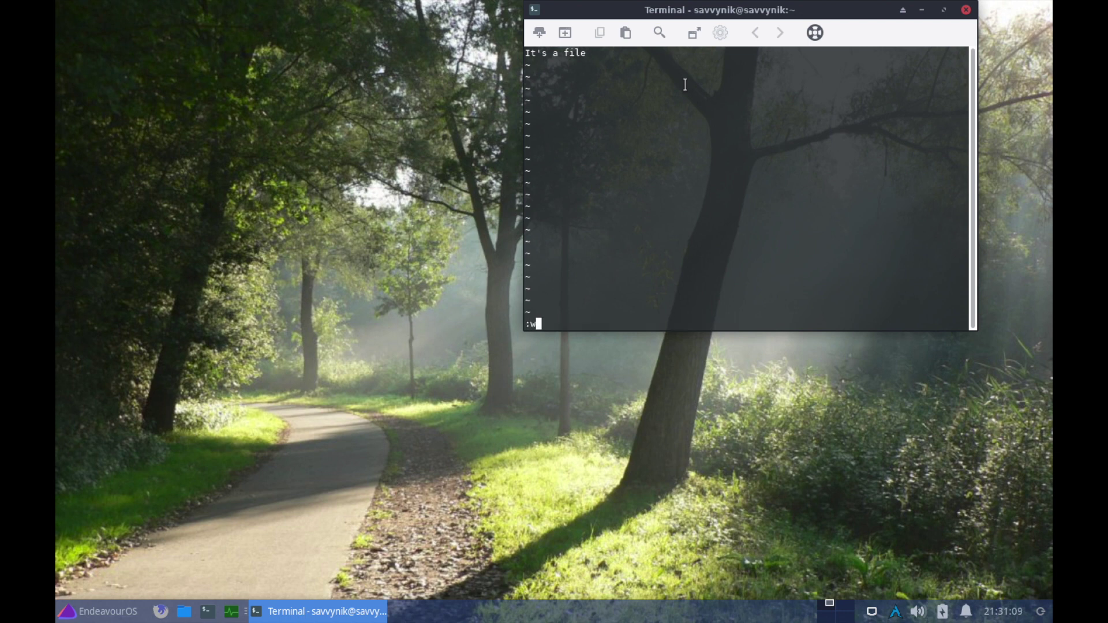
key("Return")
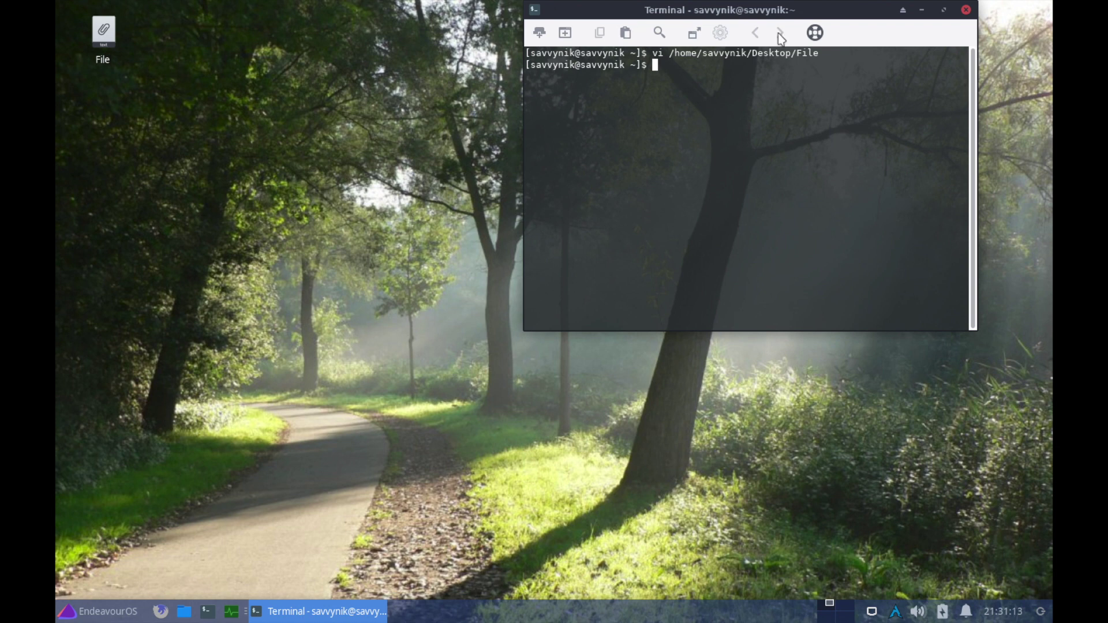
Drag the File icon to the desktop's upper-left area and close the terminal window.
left_click_drag(105, 33, 406, 252)
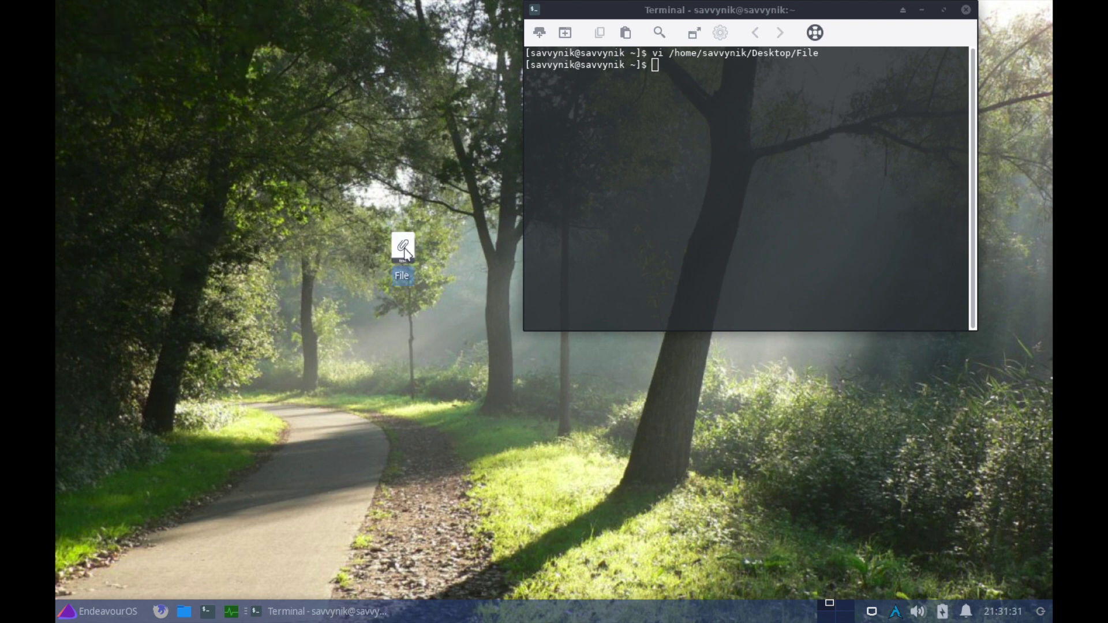
mouse_move(405, 250)
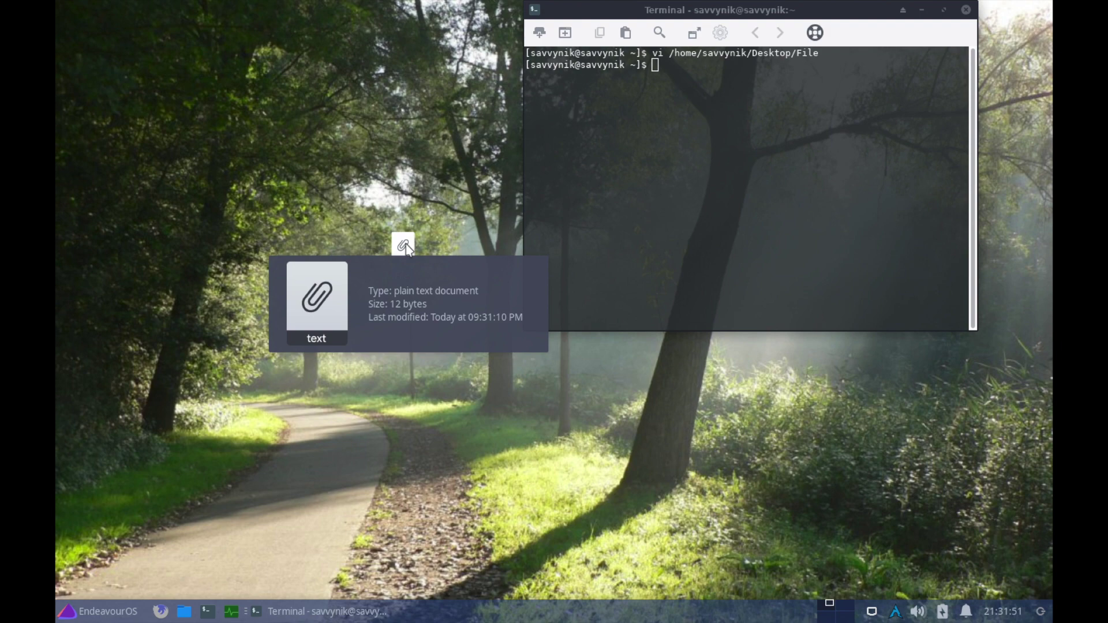
left_click_drag(406, 244, 182, 101)
left_click(966, 10)
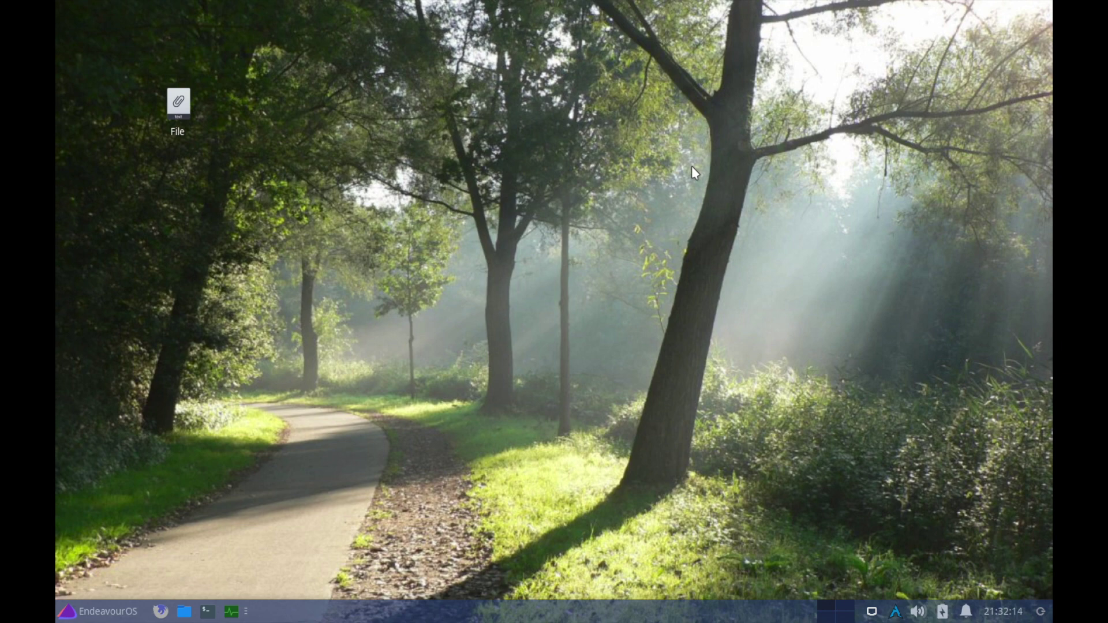
Move the File icon to the top of the desktop, then into its top-left corner.
left_click(113, 610)
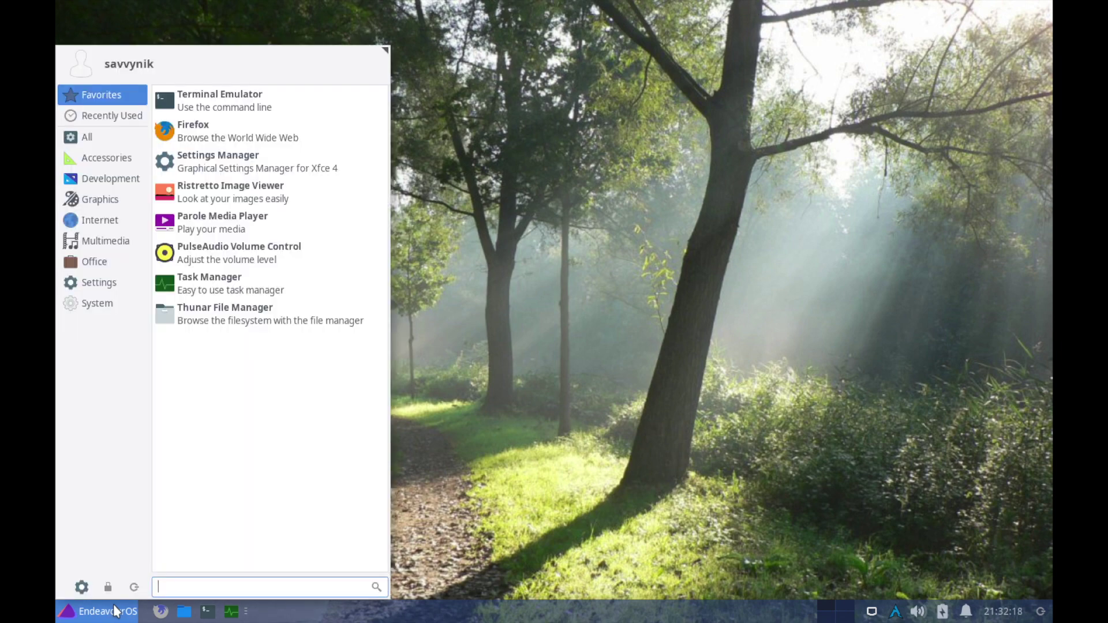
left_click(113, 610)
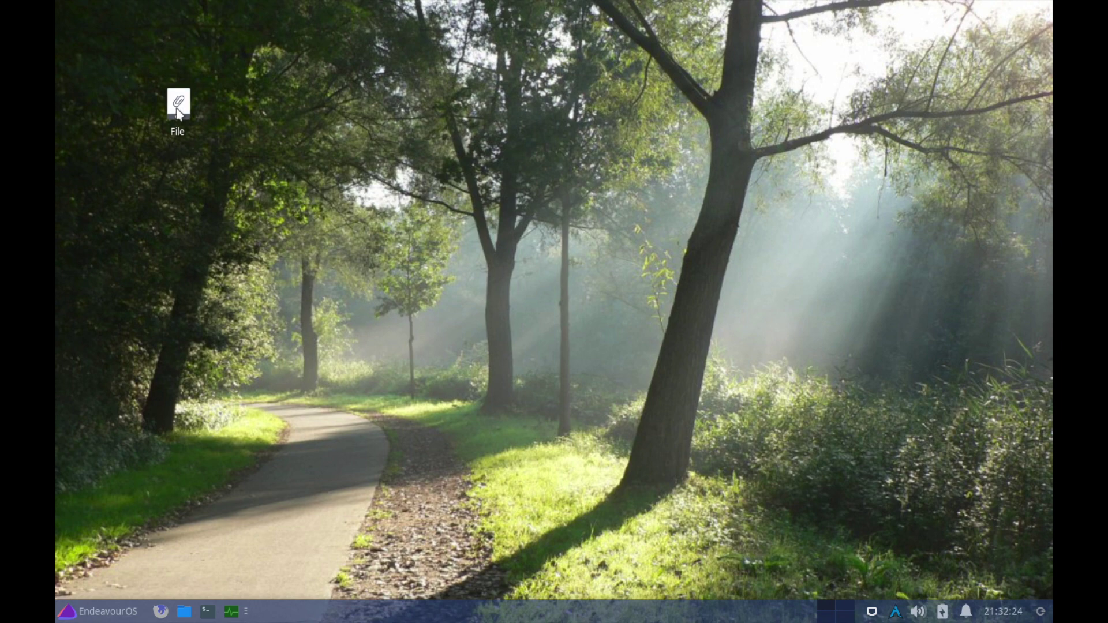
left_click_drag(179, 103, 558, 79)
left_click_drag(197, 44, 123, 40)
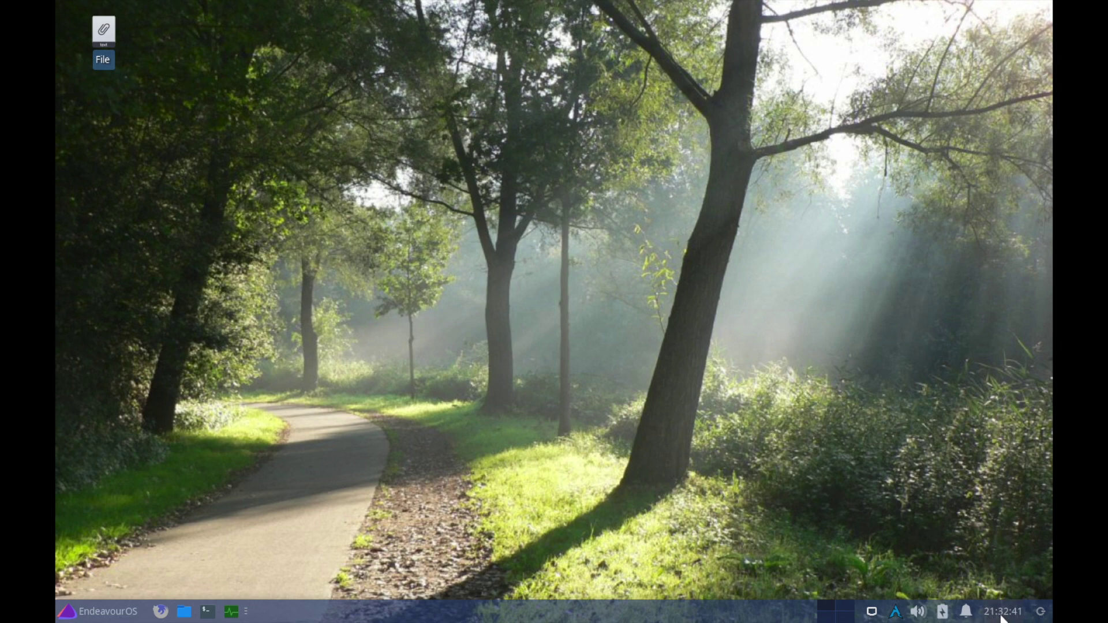
left_click(970, 615)
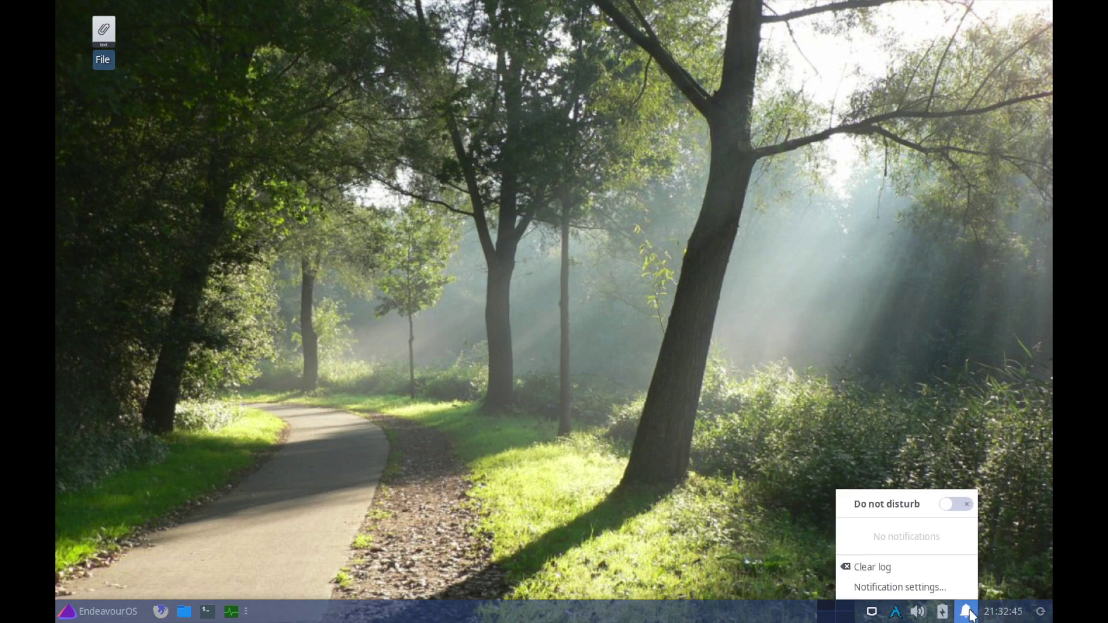
left_click(970, 615)
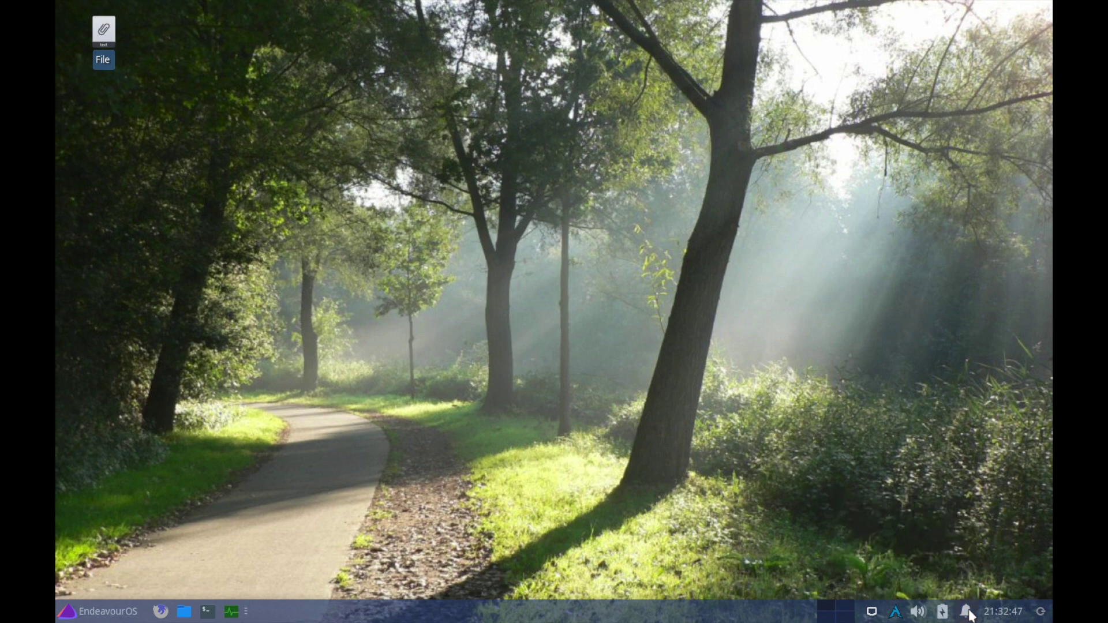
left_click(919, 612)
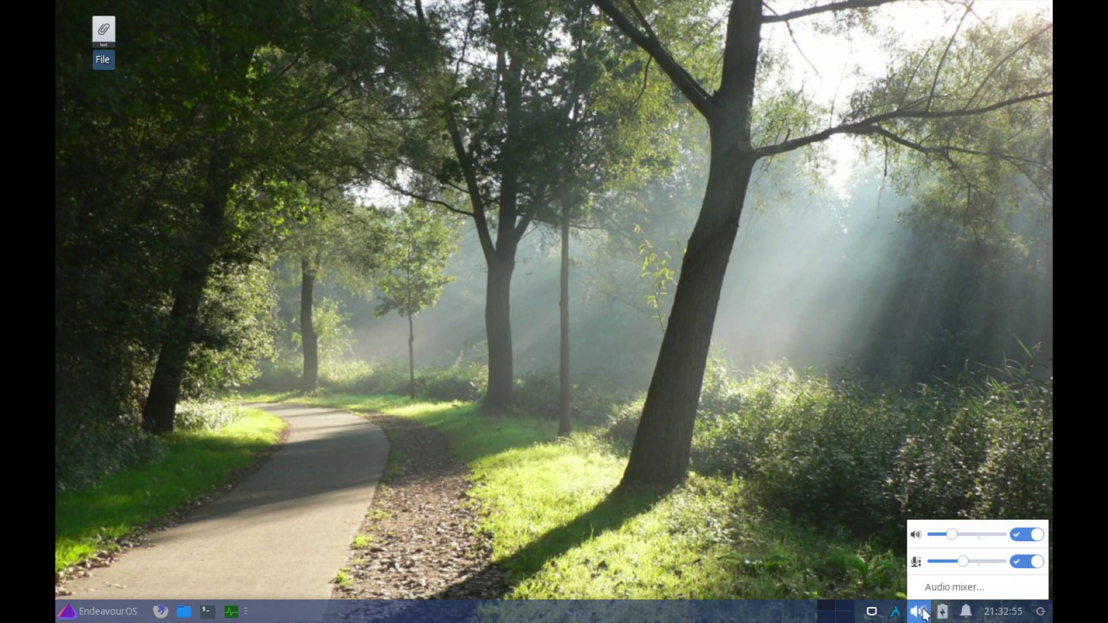
left_click(923, 613)
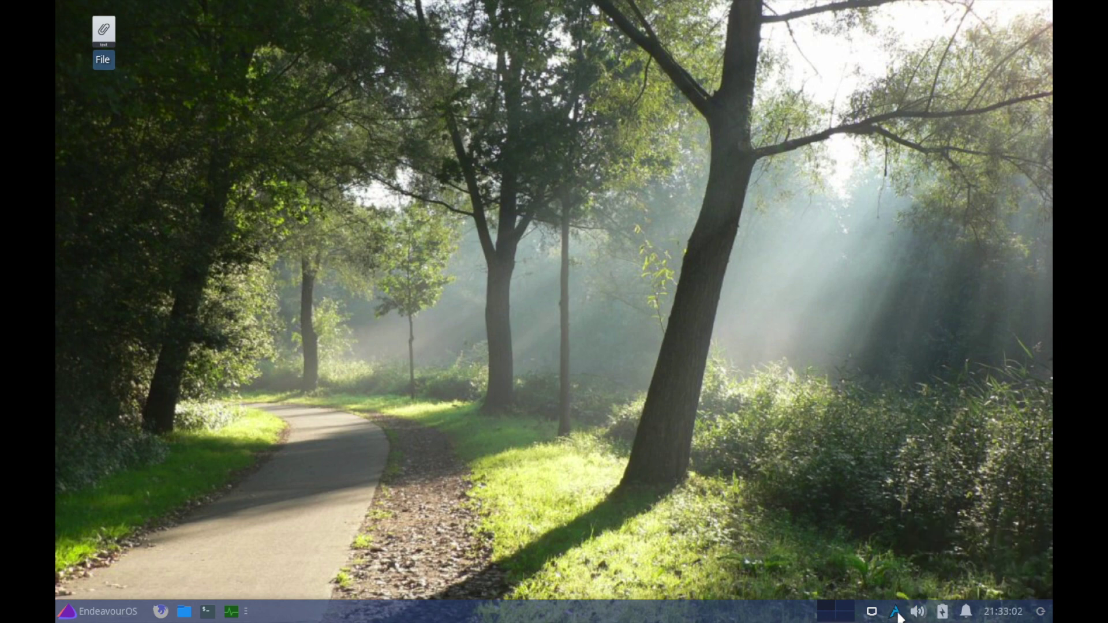
mouse_move(899, 616)
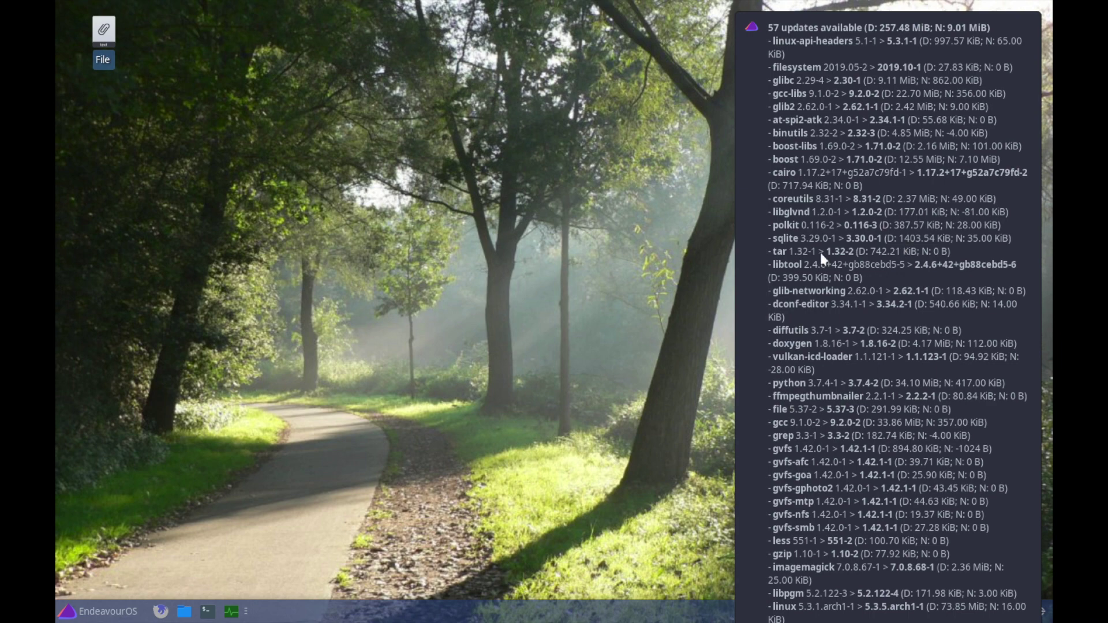
left_click(686, 254)
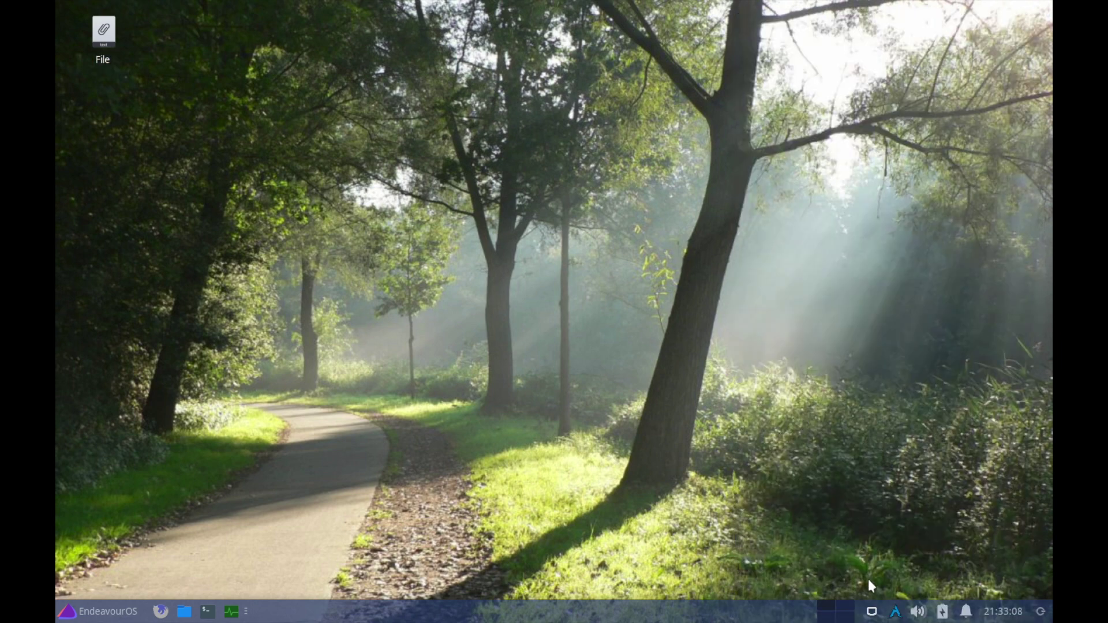
left_click(872, 612)
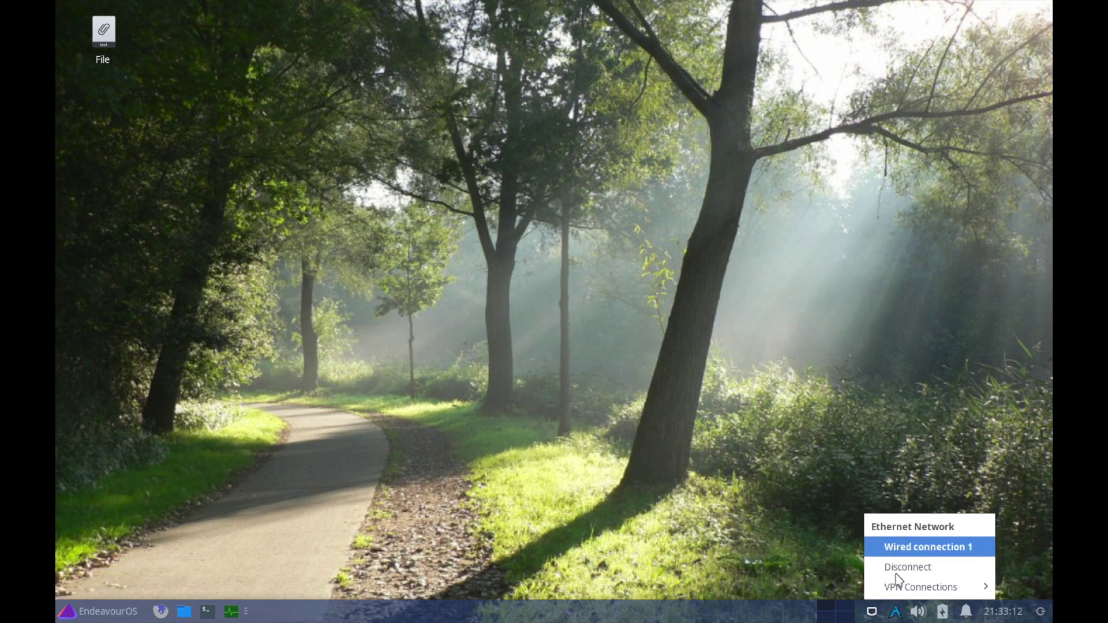
mouse_move(881, 594)
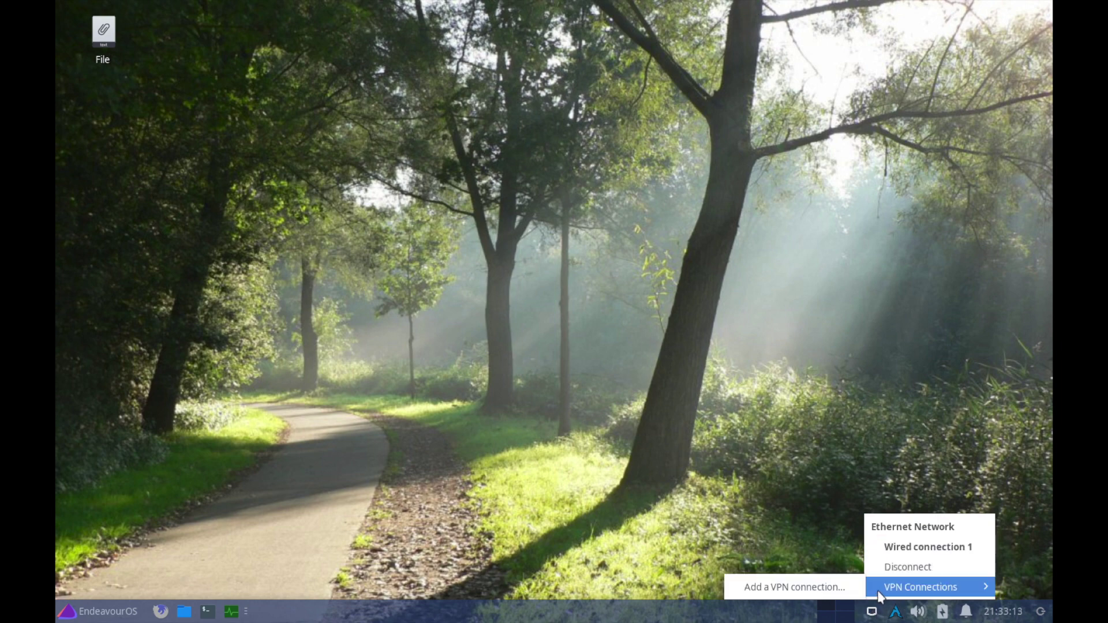
left_click(803, 542)
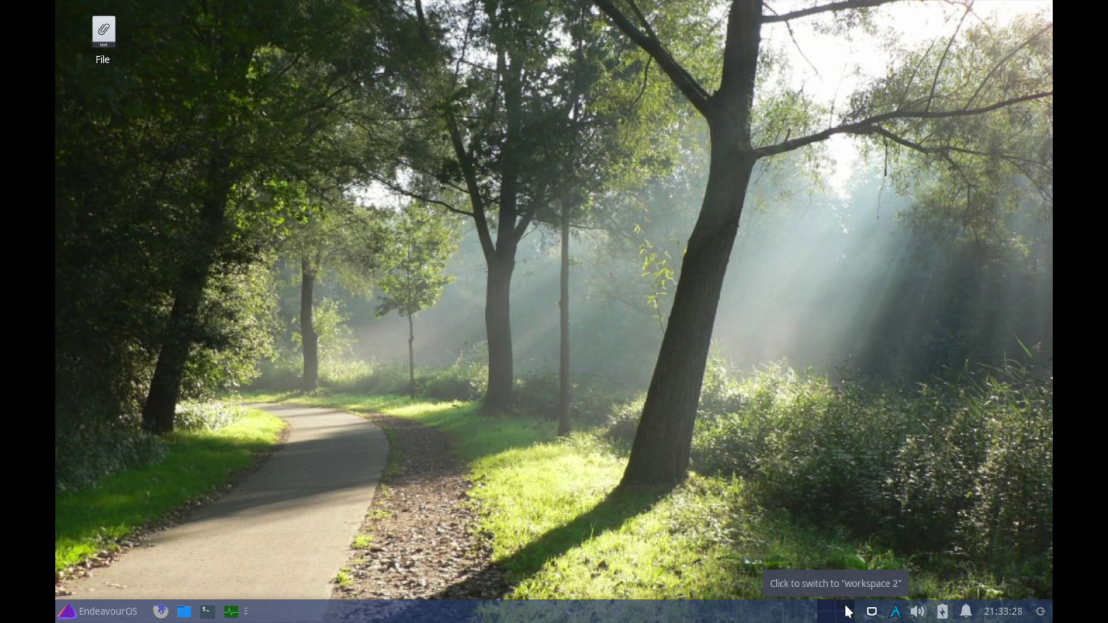
Try the System Monitor launcher, then open Thunar on the home folder from the panel.
left_click(230, 616)
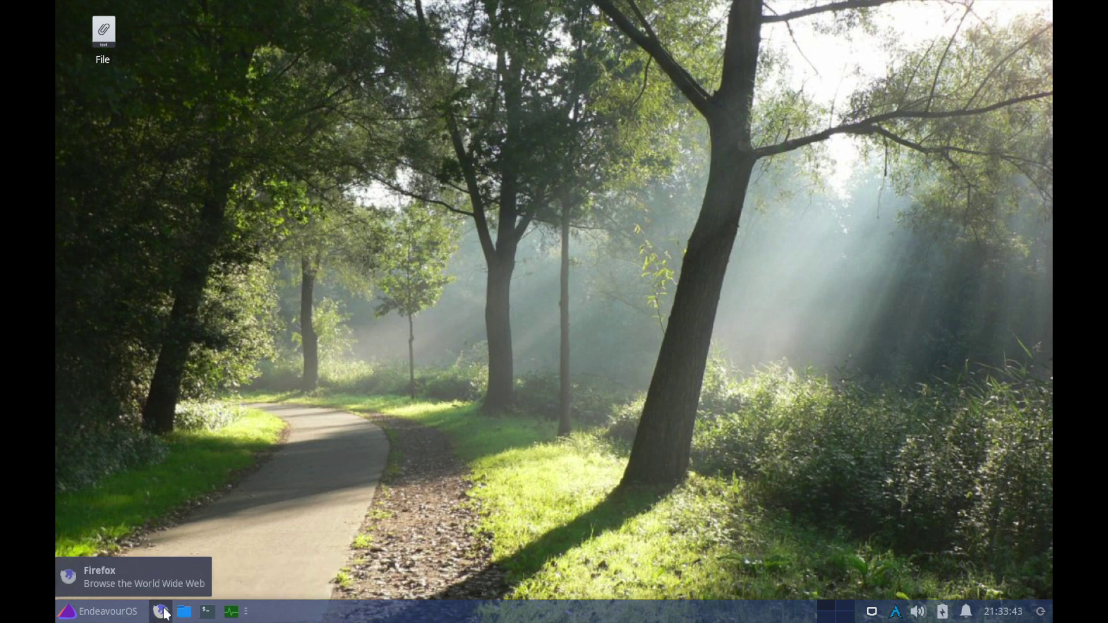
left_click(184, 611)
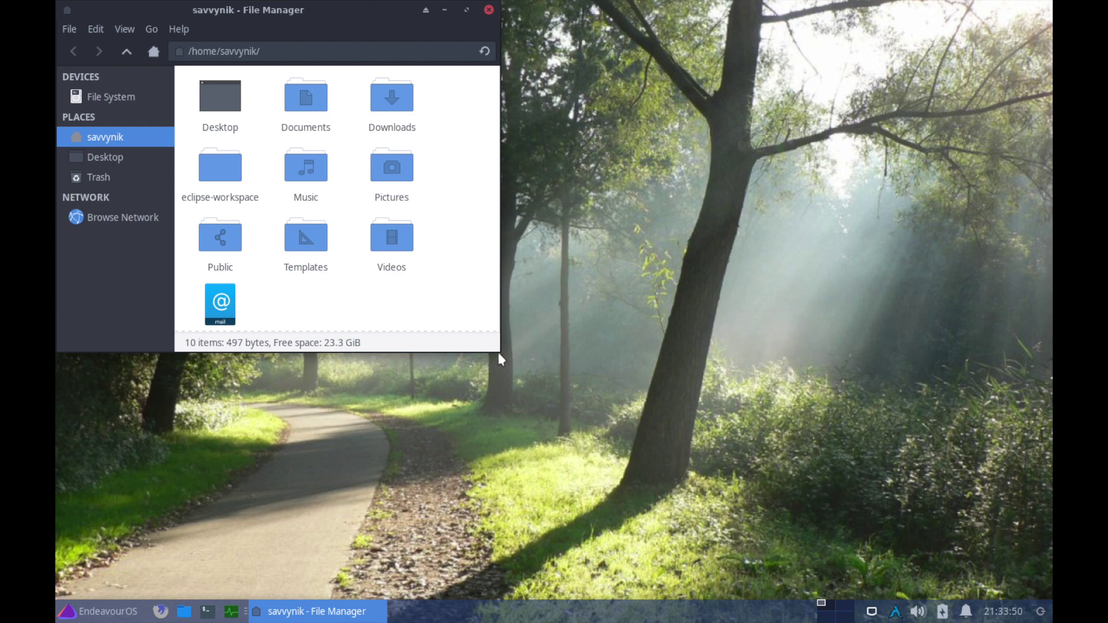
Make the Thunar window taller, move it right and down, and try rubber-band selecting folders.
left_click_drag(498, 352, 500, 461)
left_click_drag(288, 10, 611, 41)
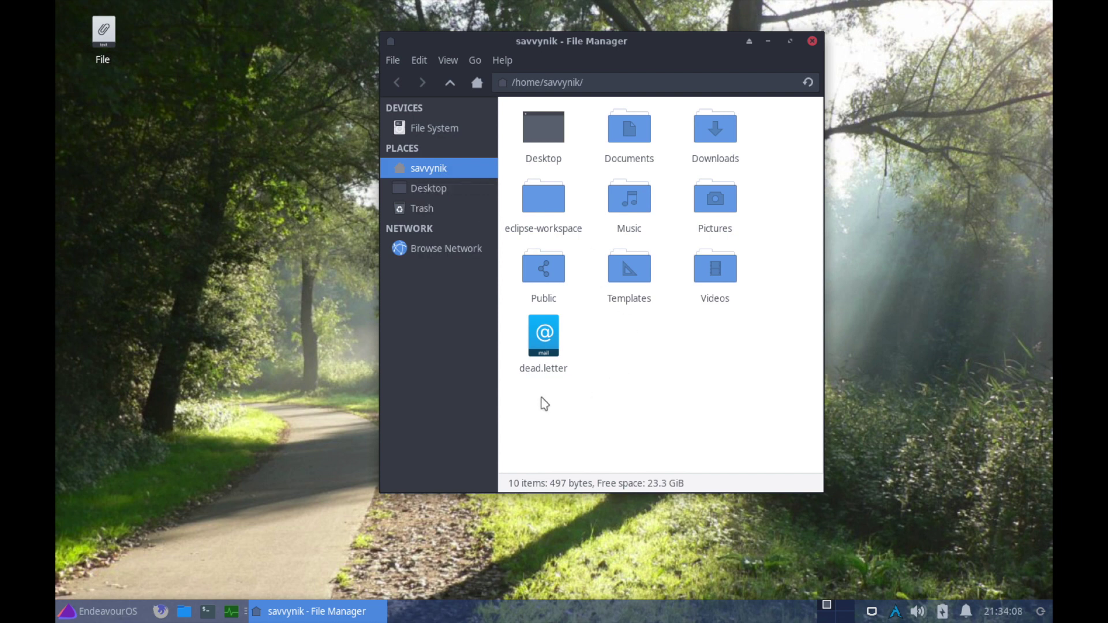
left_click_drag(544, 403, 551, 143)
left_click_drag(737, 368, 691, 383)
Shift the Thunar window to the right side of the desktop and open the applications menu.
left_click_drag(705, 41, 553, 28)
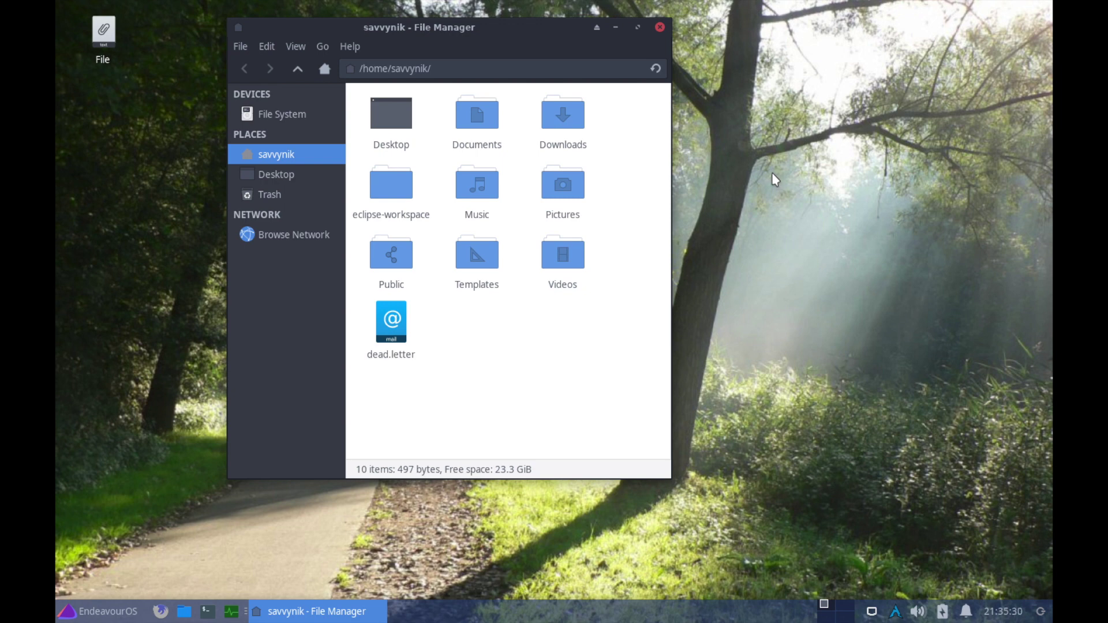
left_click(757, 170)
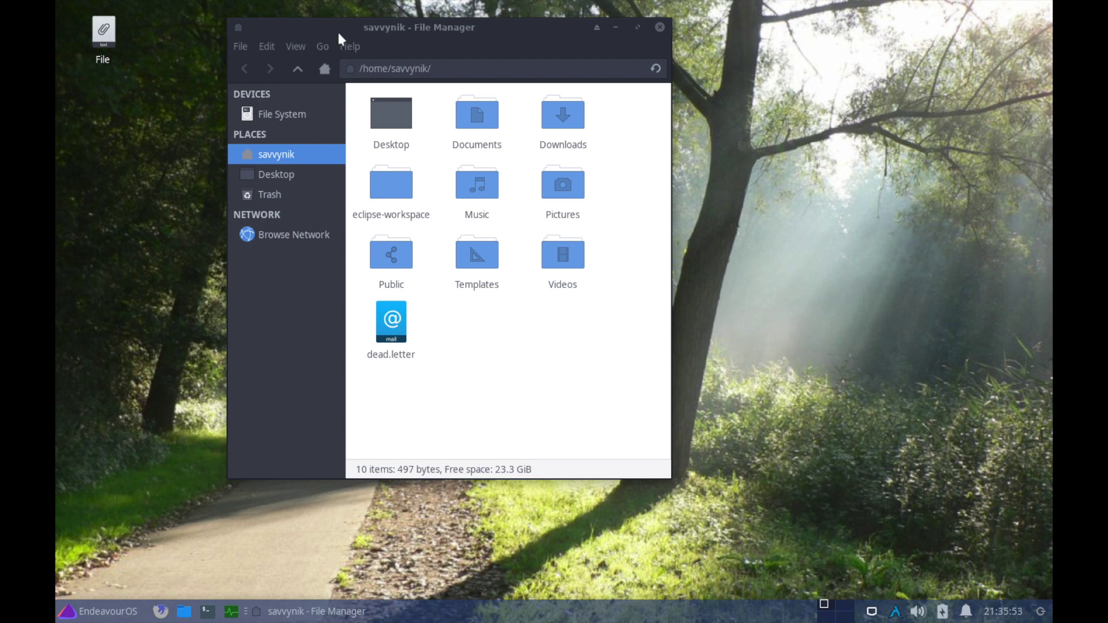
left_click_drag(339, 35, 570, 36)
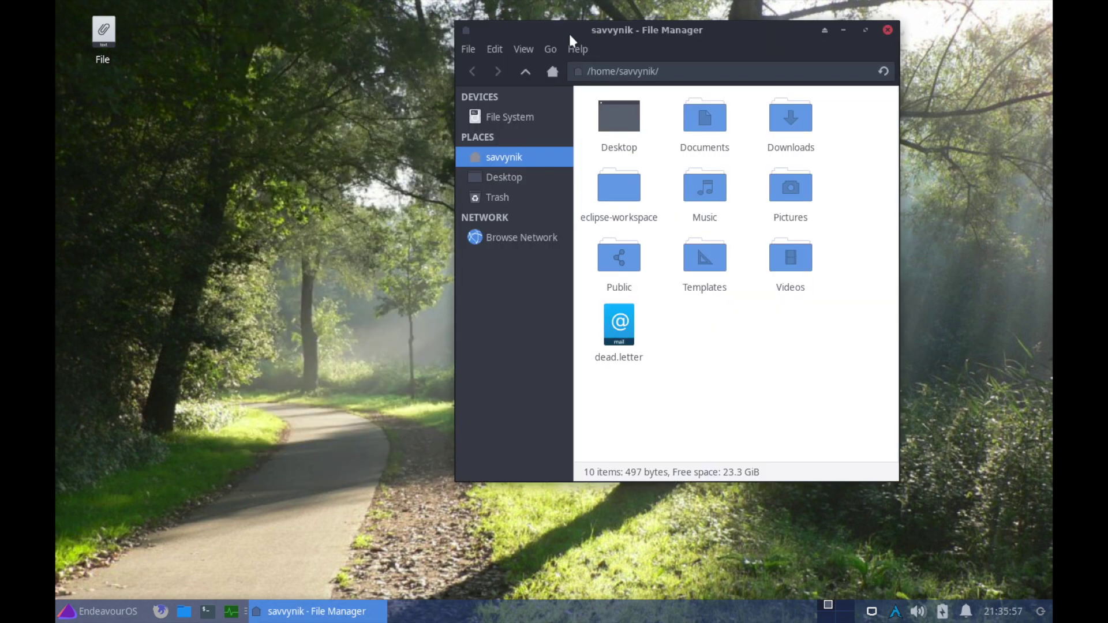
left_click(309, 291)
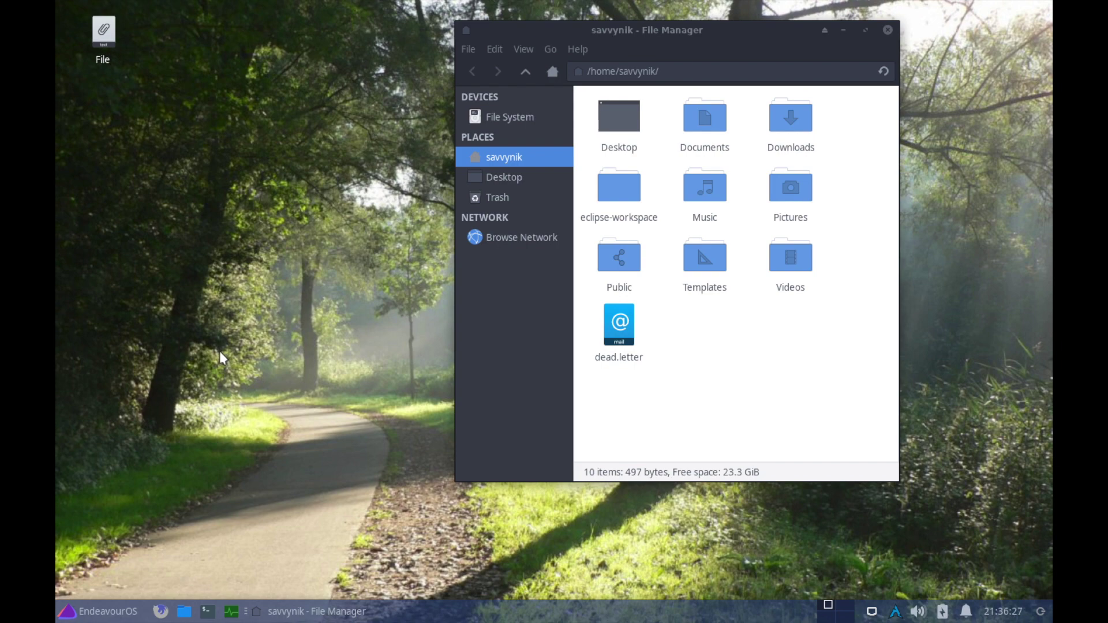
left_click(95, 611)
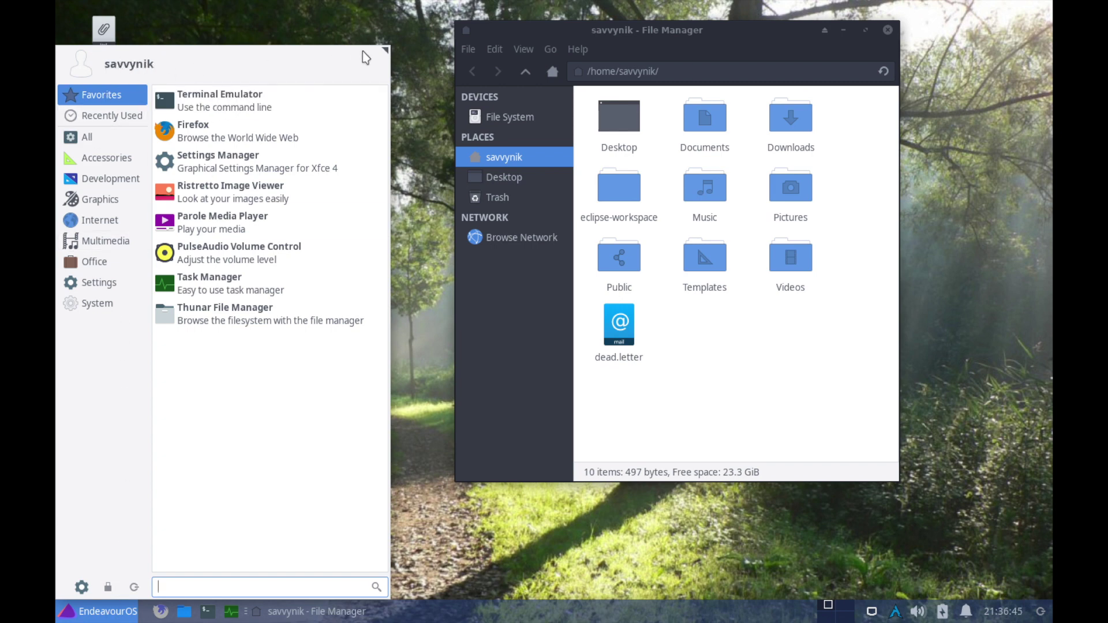
Enlarge the applications menu, dismiss it, and close the file manager window.
left_click_drag(385, 51, 546, 29)
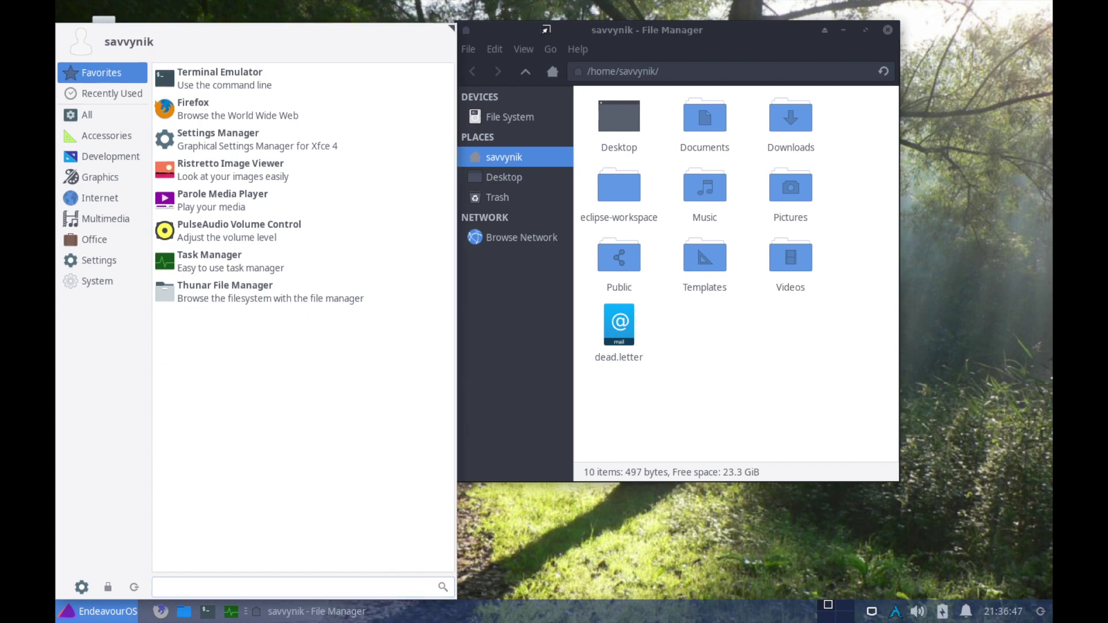
left_click(888, 29)
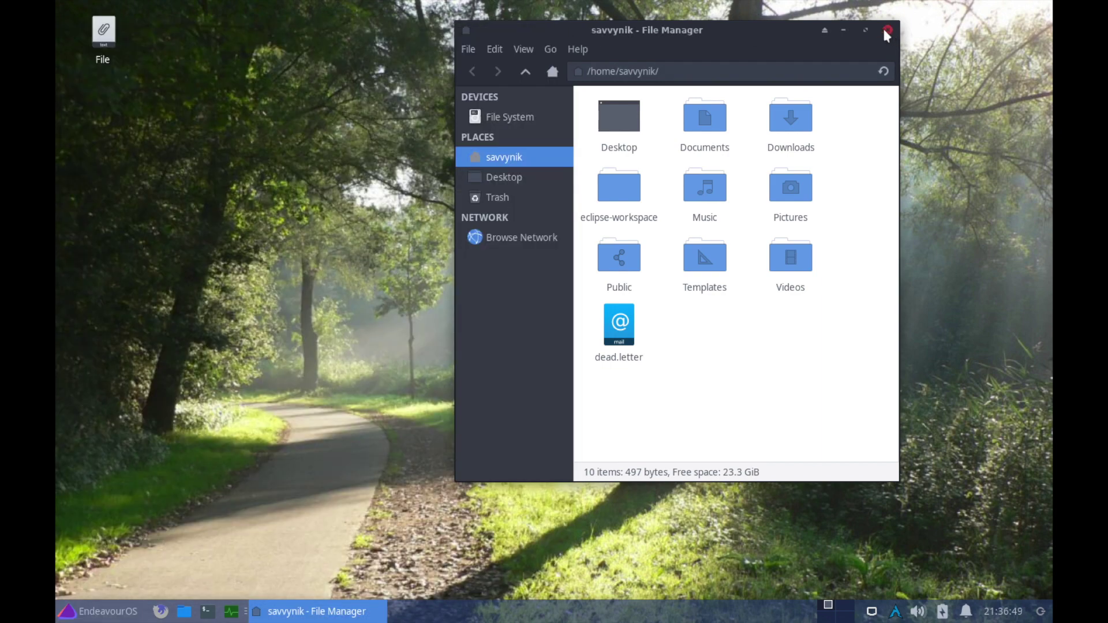
left_click(887, 30)
Reopen the applications menu, shrink it, then resize it larger again.
left_click(104, 611)
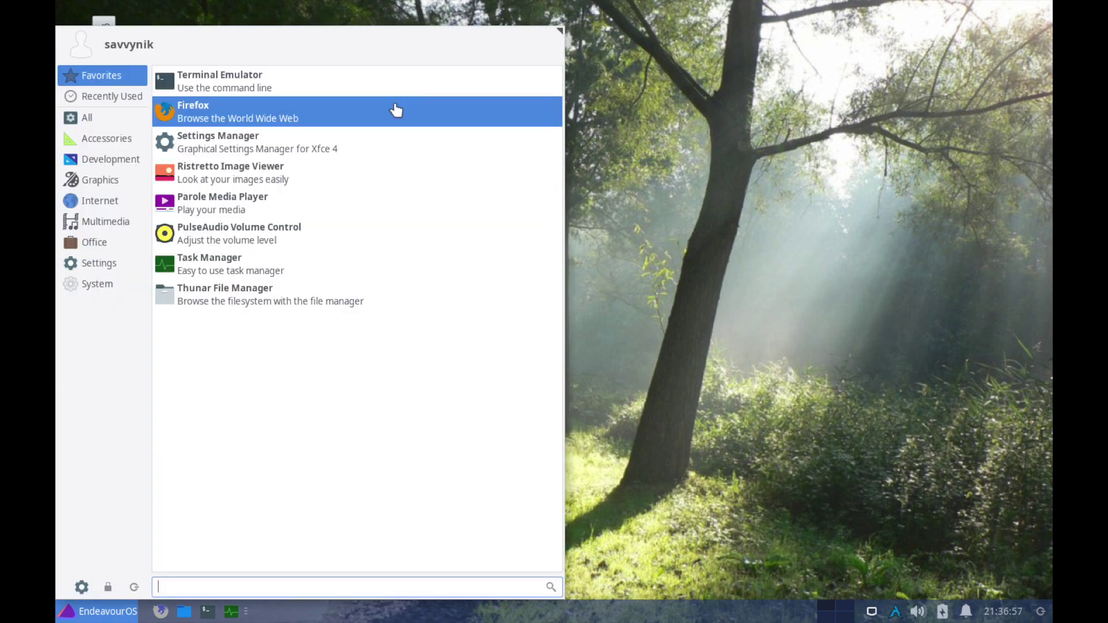
left_click_drag(554, 31, 313, 281)
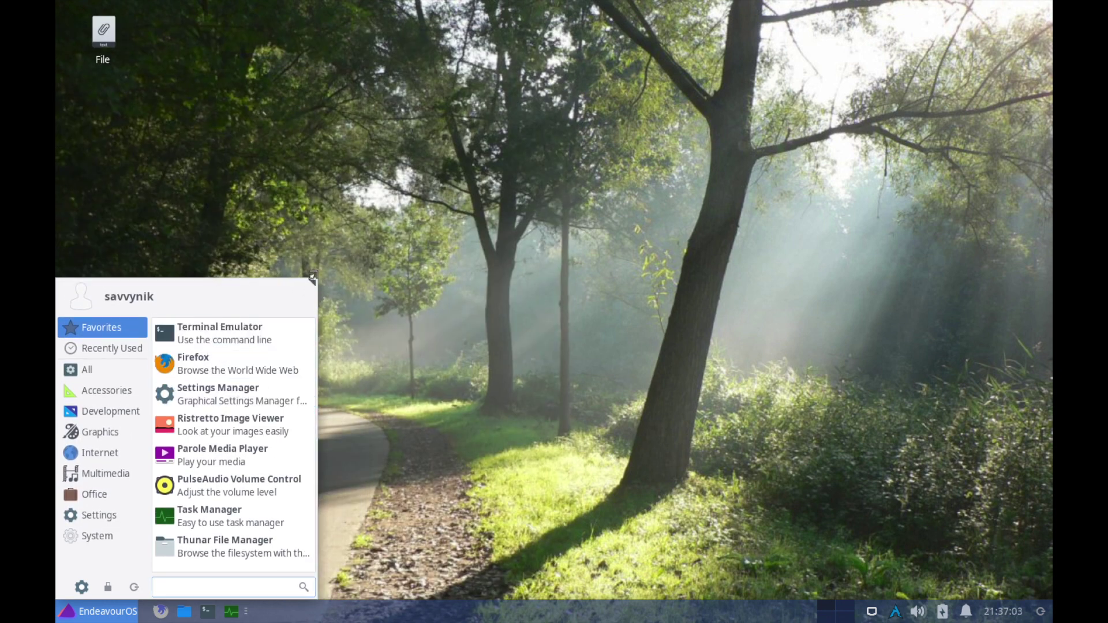
left_click_drag(313, 275, 402, 162)
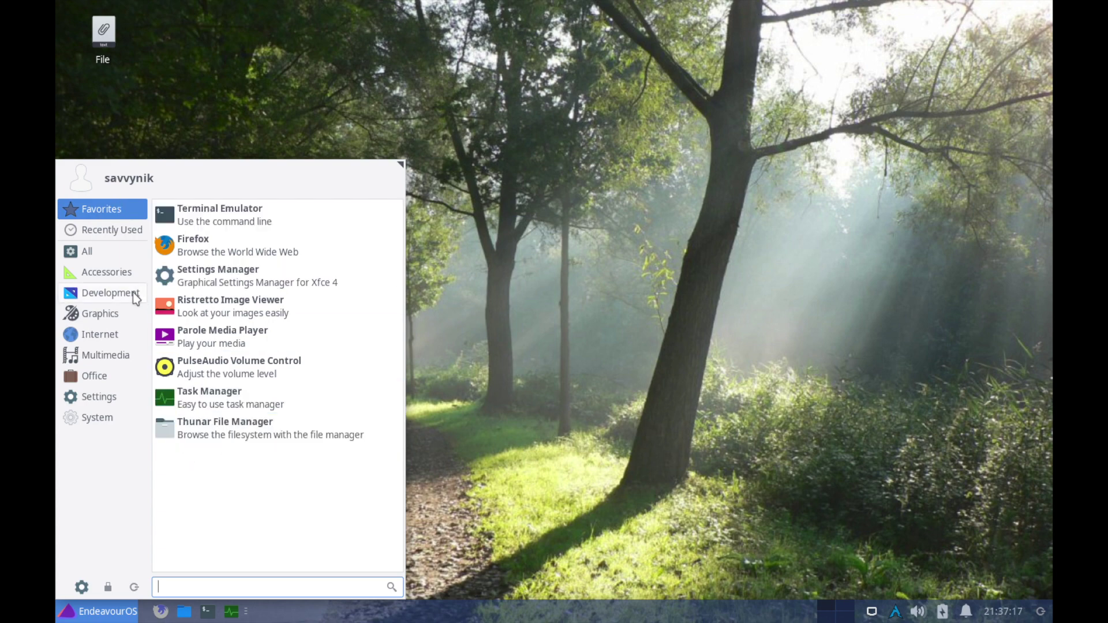
Show all installed applications in the menu and scroll through the list.
left_click(86, 251)
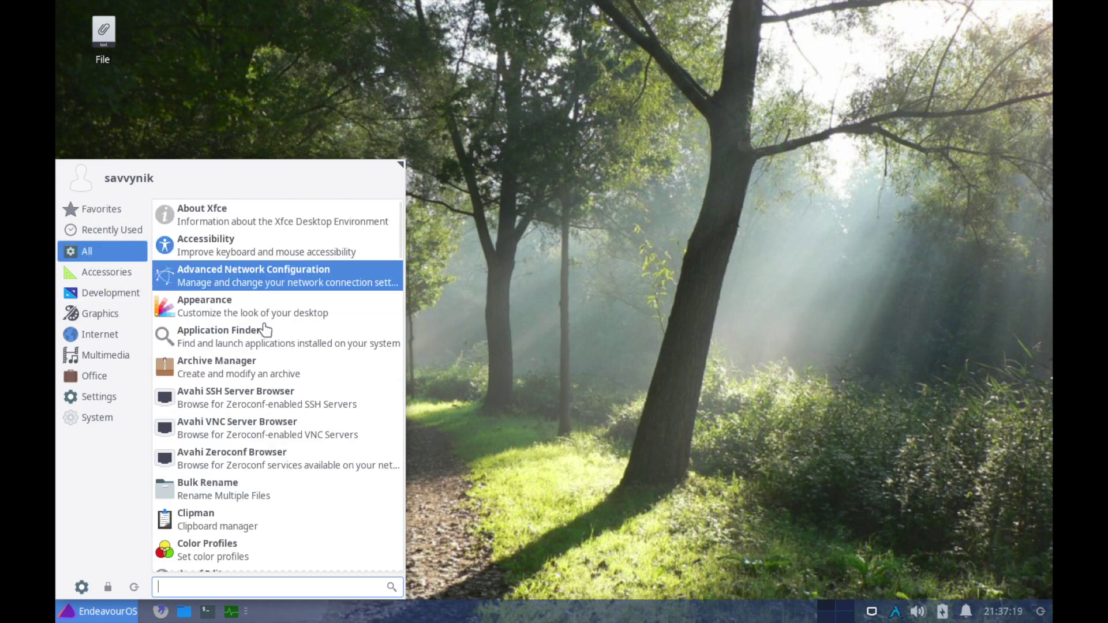
scroll(266, 330, "down", 1)
scroll(266, 330, "down", 15)
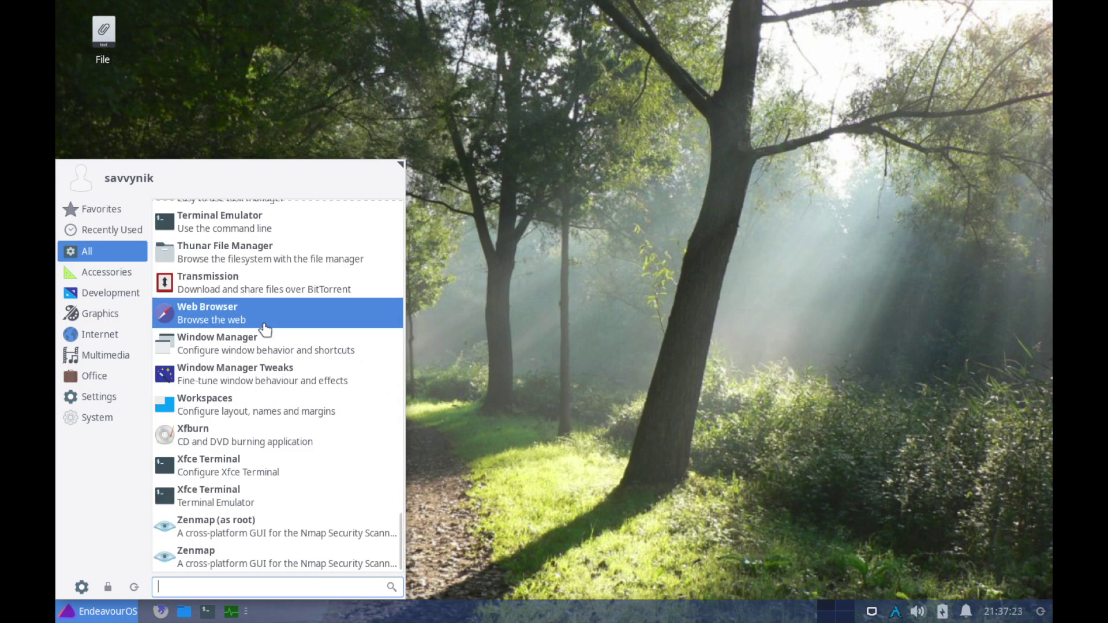
scroll(265, 330, "up", 17)
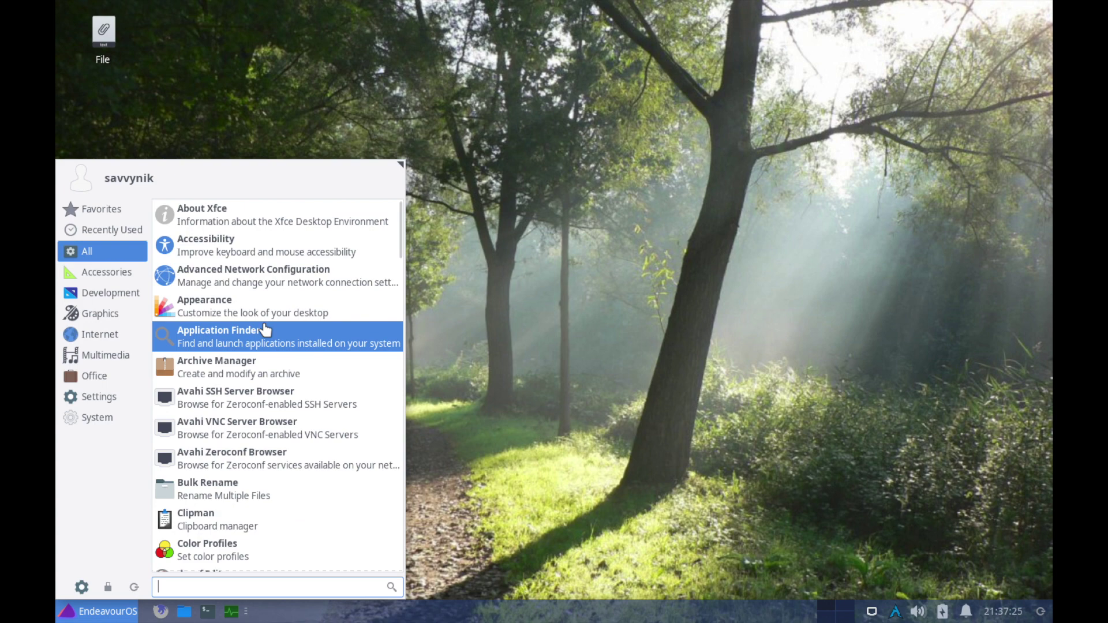
Browse the Accessories, Development, Graphics, Internet, Multimedia, Office and Settings categories.
left_click(120, 273)
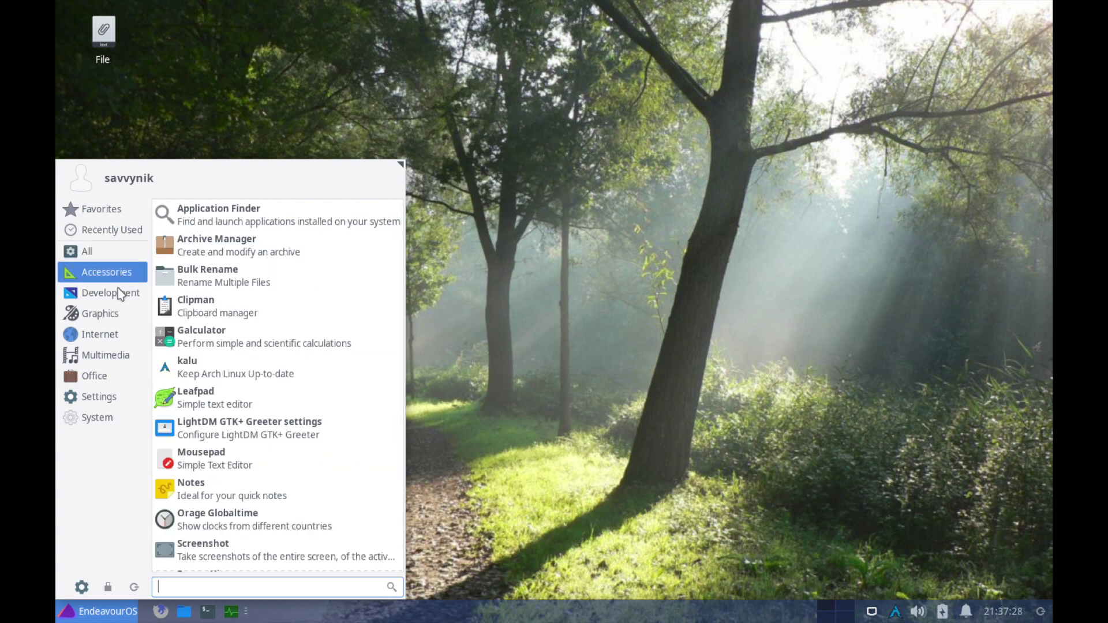
left_click(99, 298)
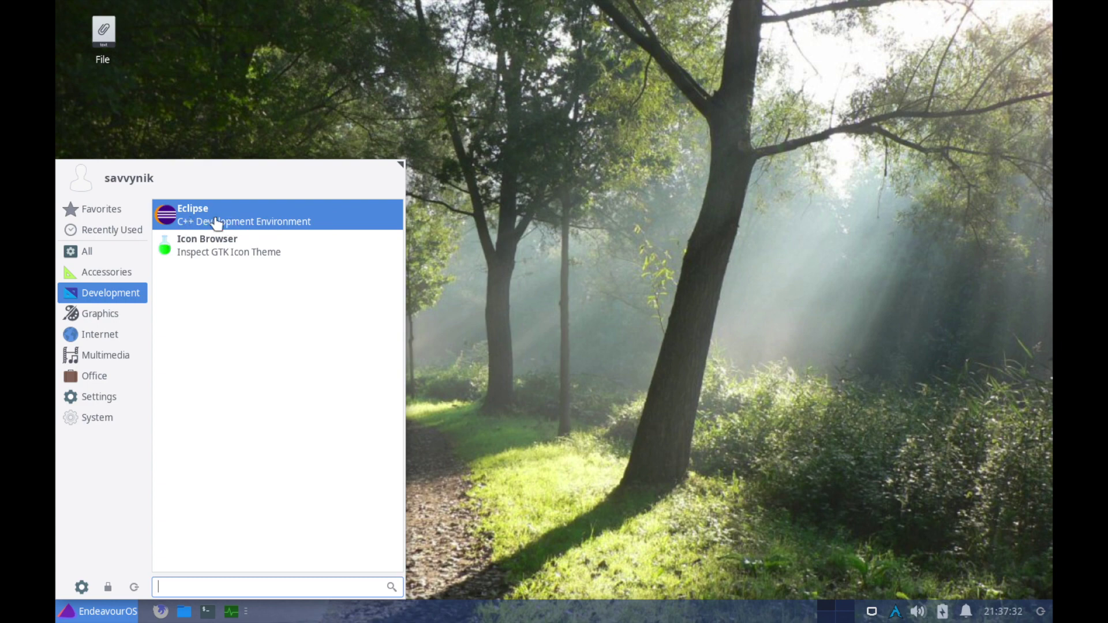
left_click(98, 313)
left_click(104, 338)
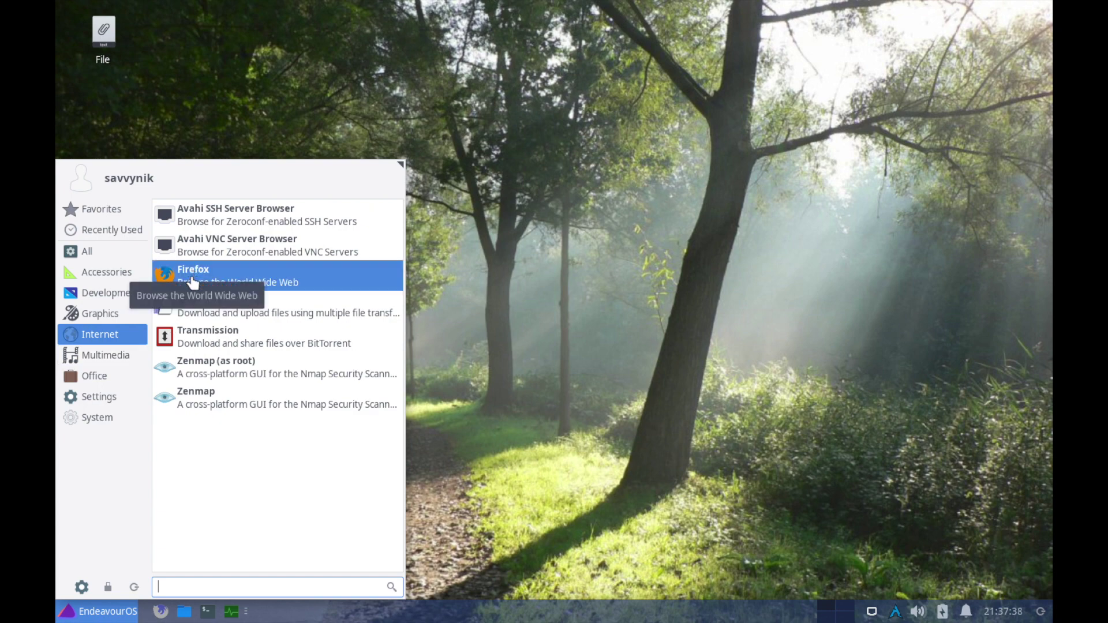
left_click(99, 357)
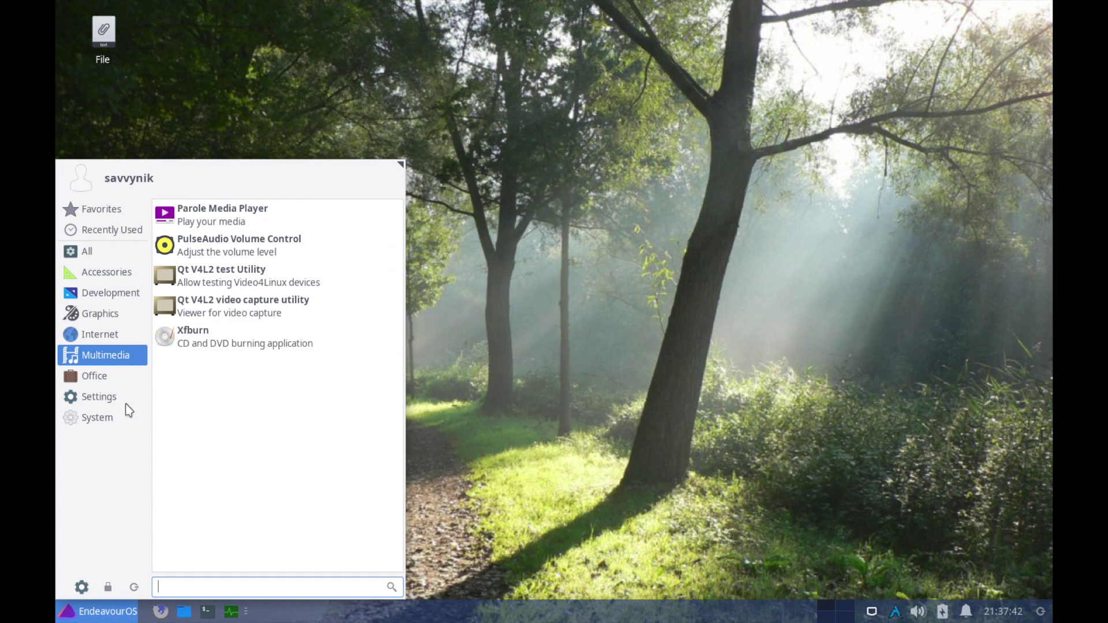
left_click(102, 379)
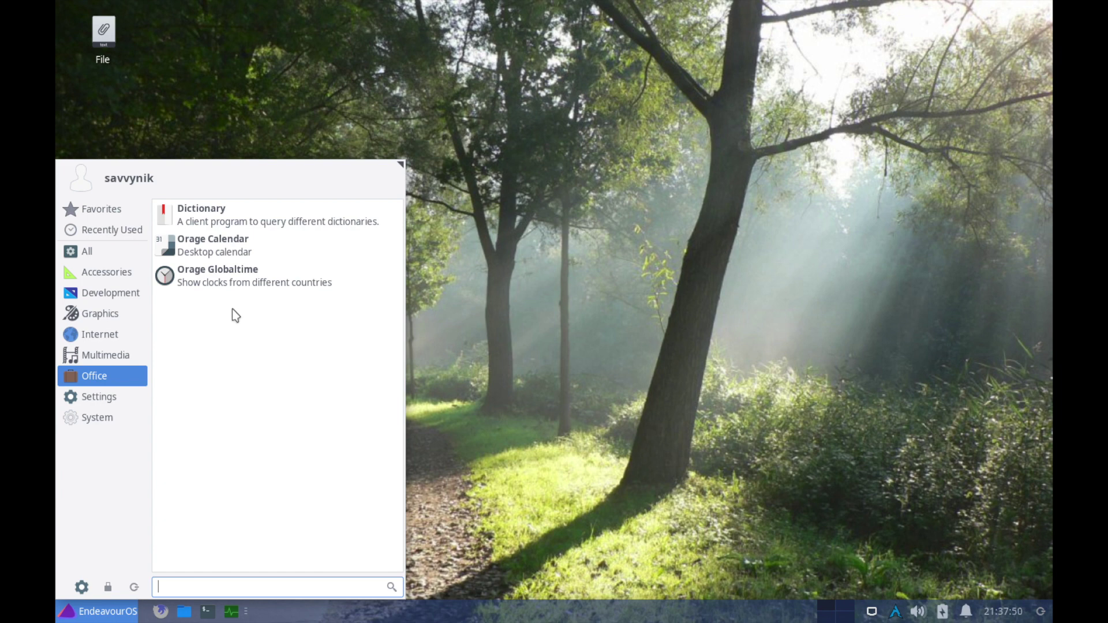
left_click(113, 394)
Review the Display settings (1440x900 at 59.9 Hz), close them and reopen the application menu.
scroll(158, 372, "down", 10)
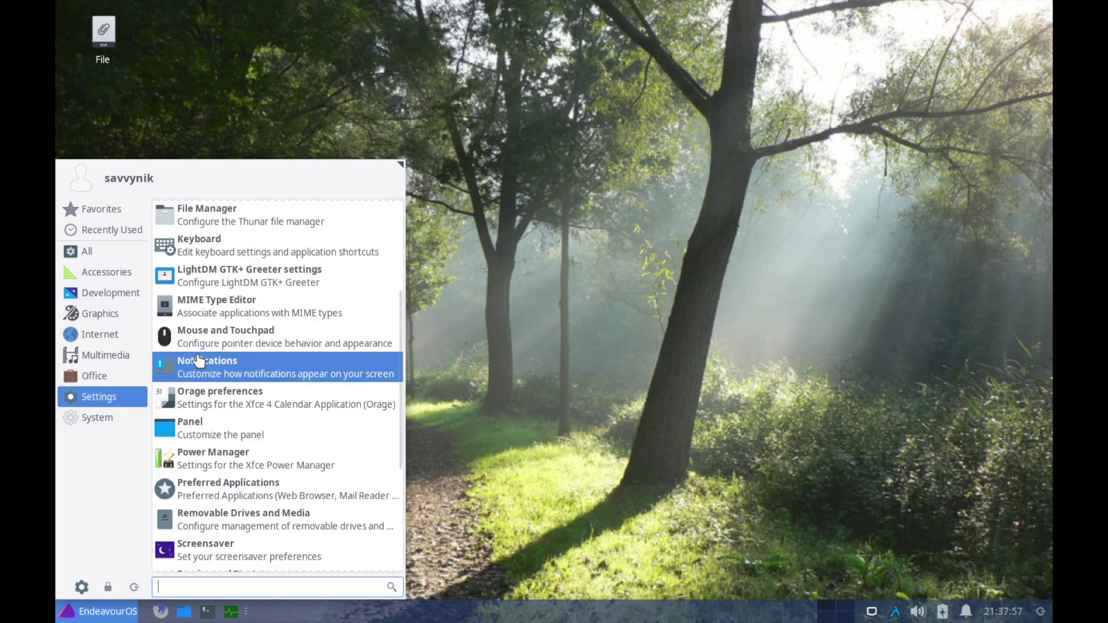
scroll(198, 360, "up", 10)
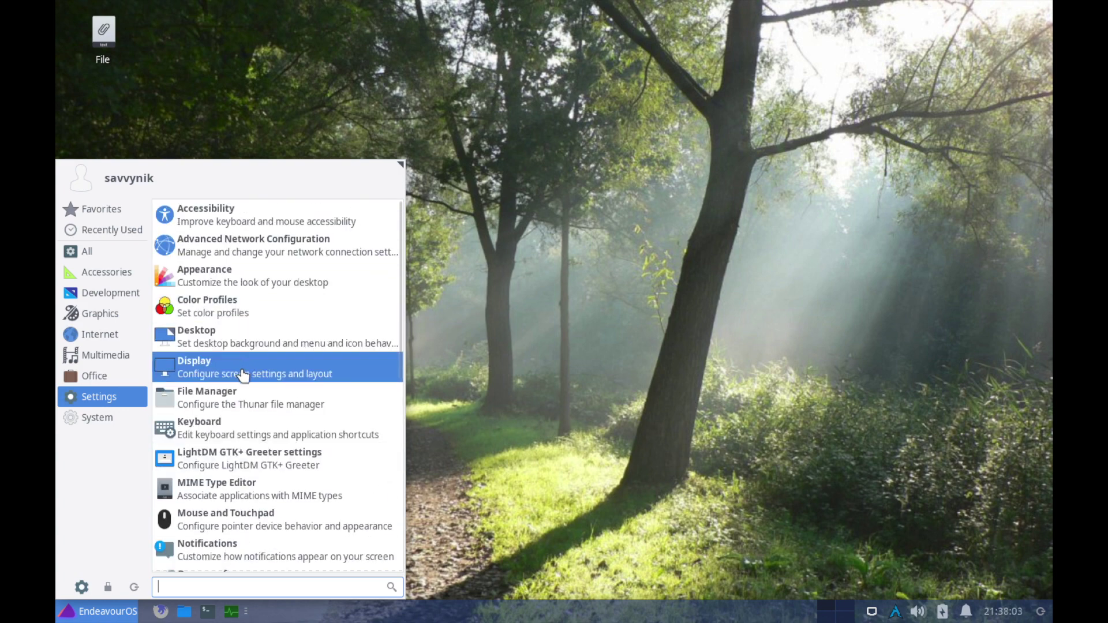
left_click(293, 378)
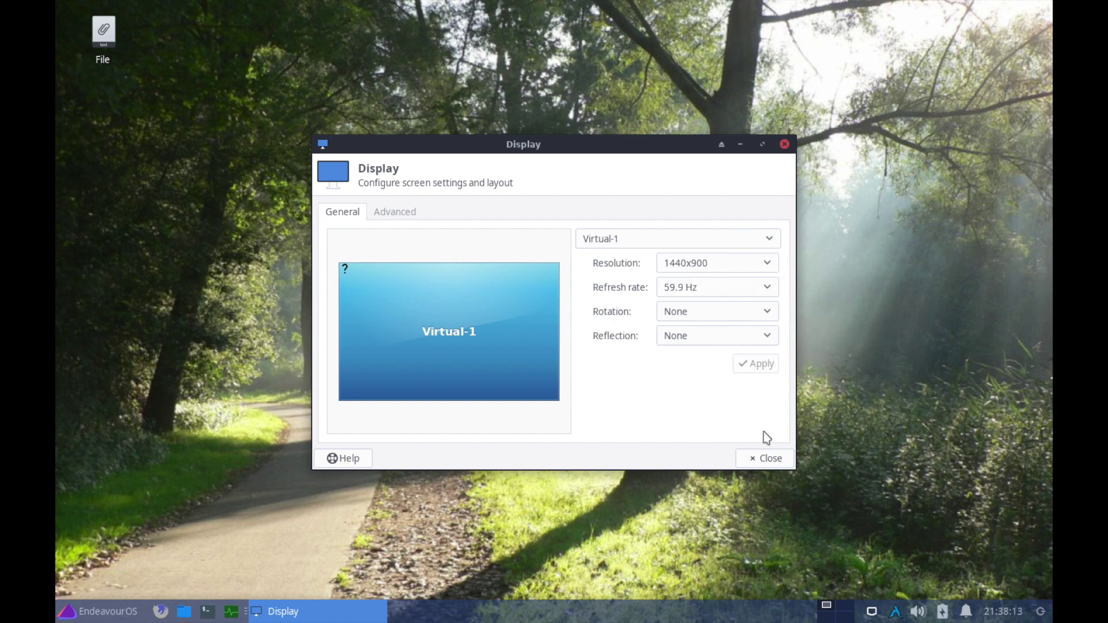
left_click(760, 459)
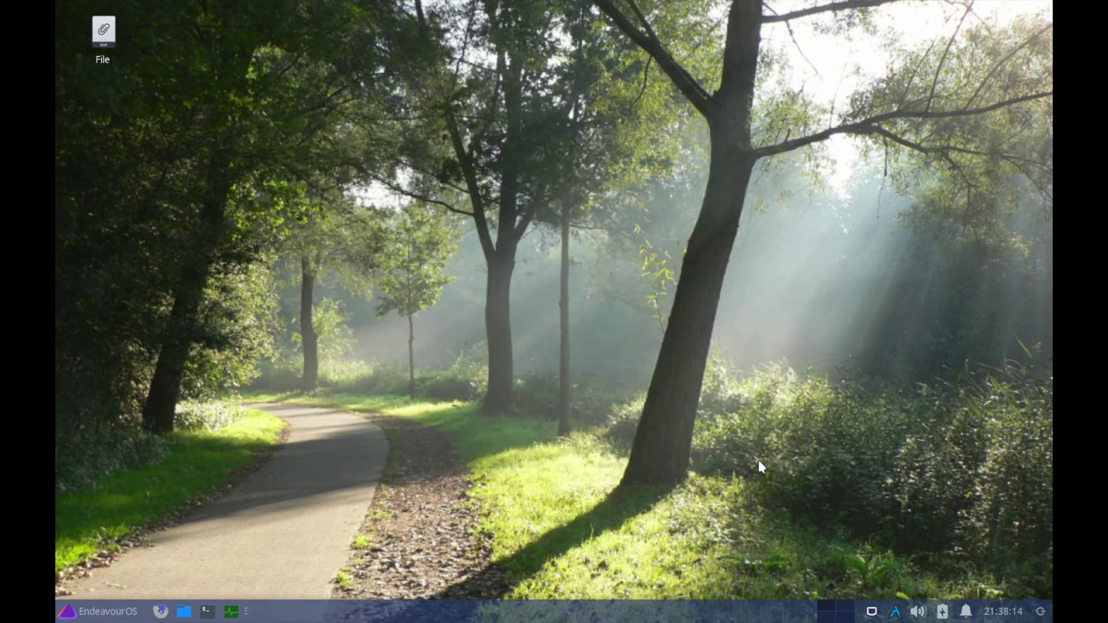
left_click(122, 607)
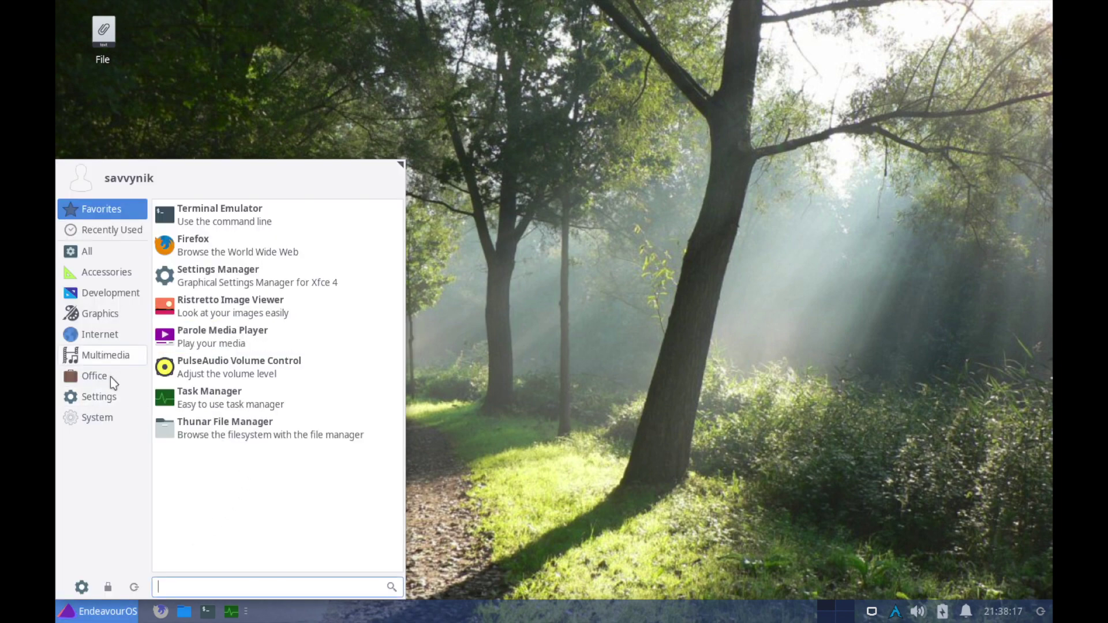
left_click(98, 418)
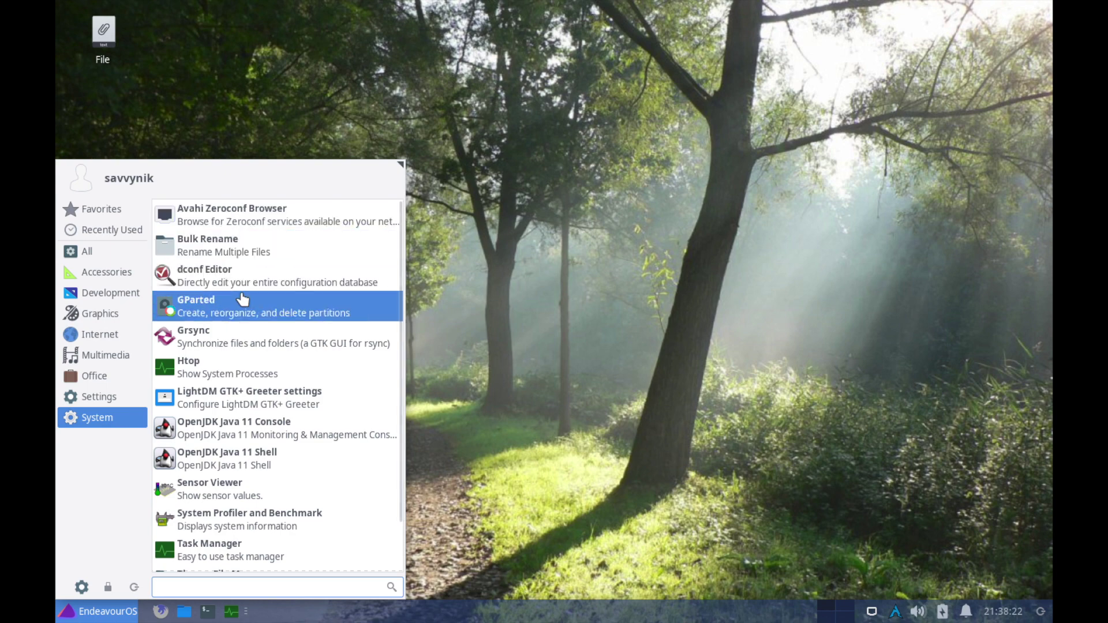
scroll(243, 297, "down", 2)
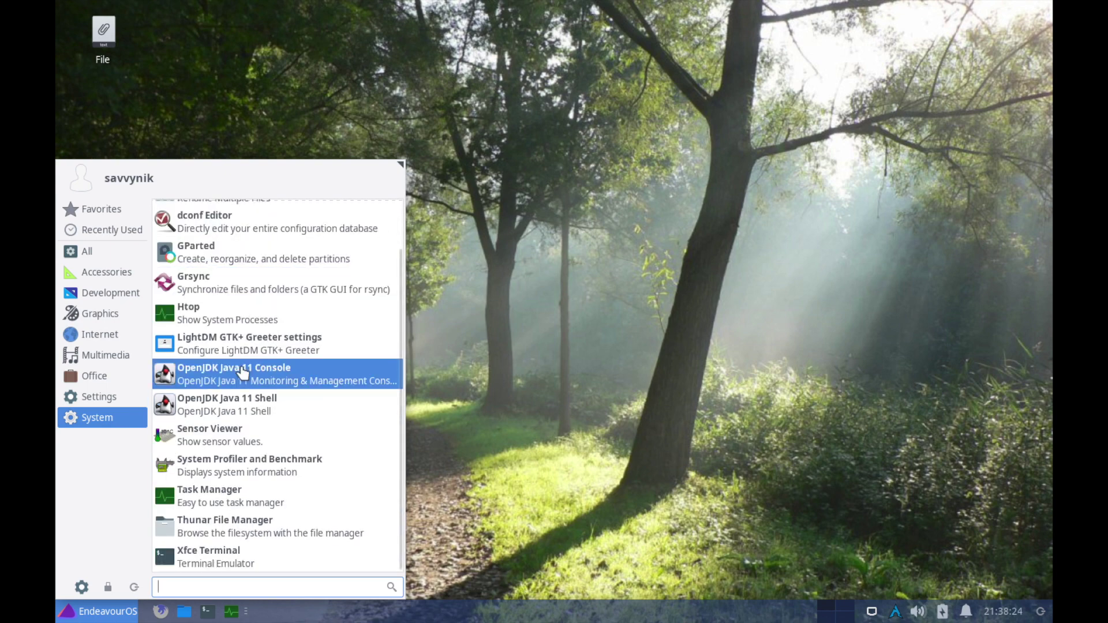
scroll(243, 372, "up", 2)
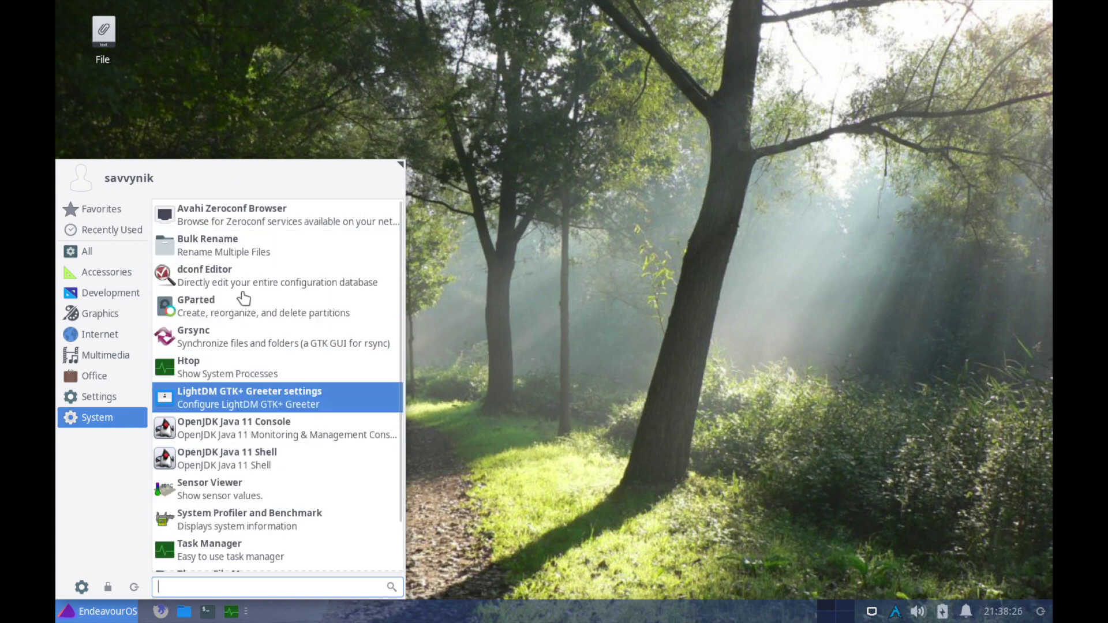
scroll(292, 408, "down", 2)
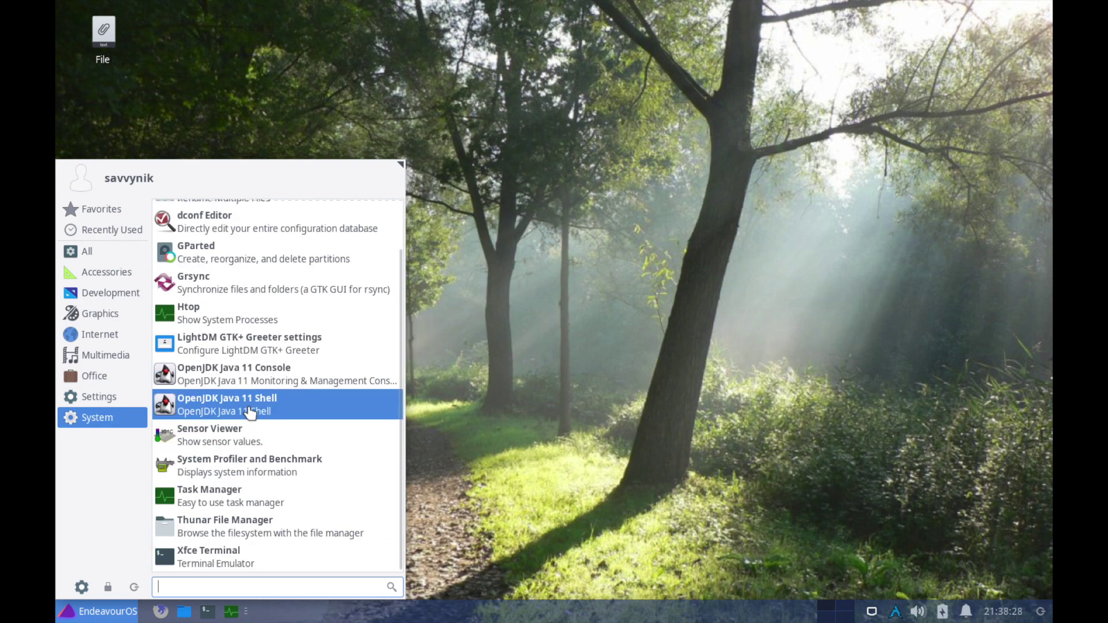
scroll(281, 345, "up", 2)
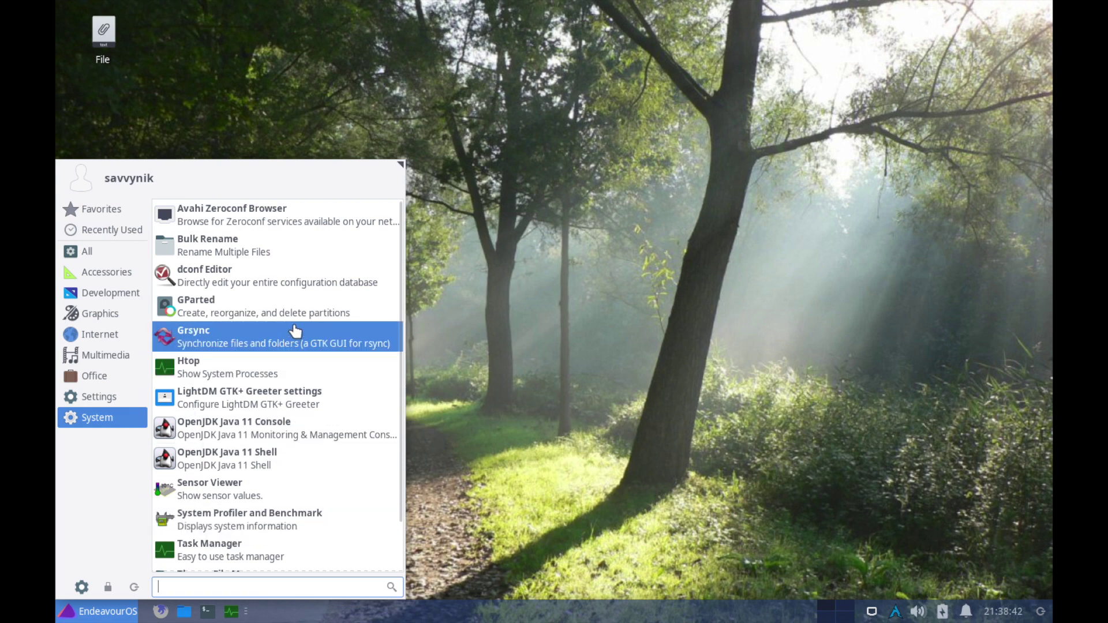
scroll(289, 519, "down", 2)
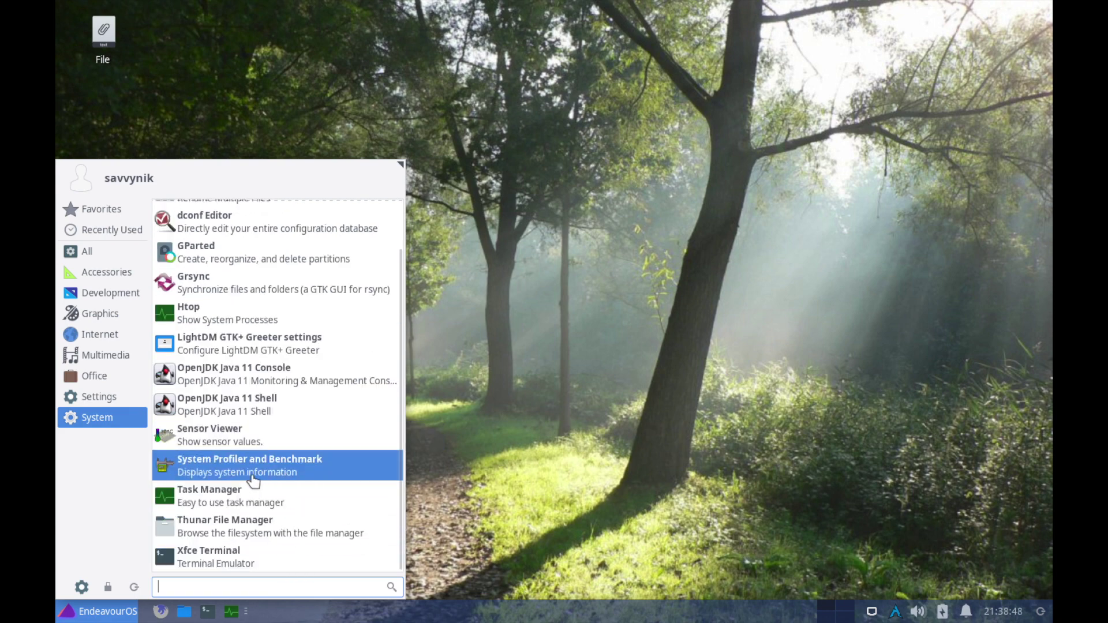
scroll(309, 371, "up", 2)
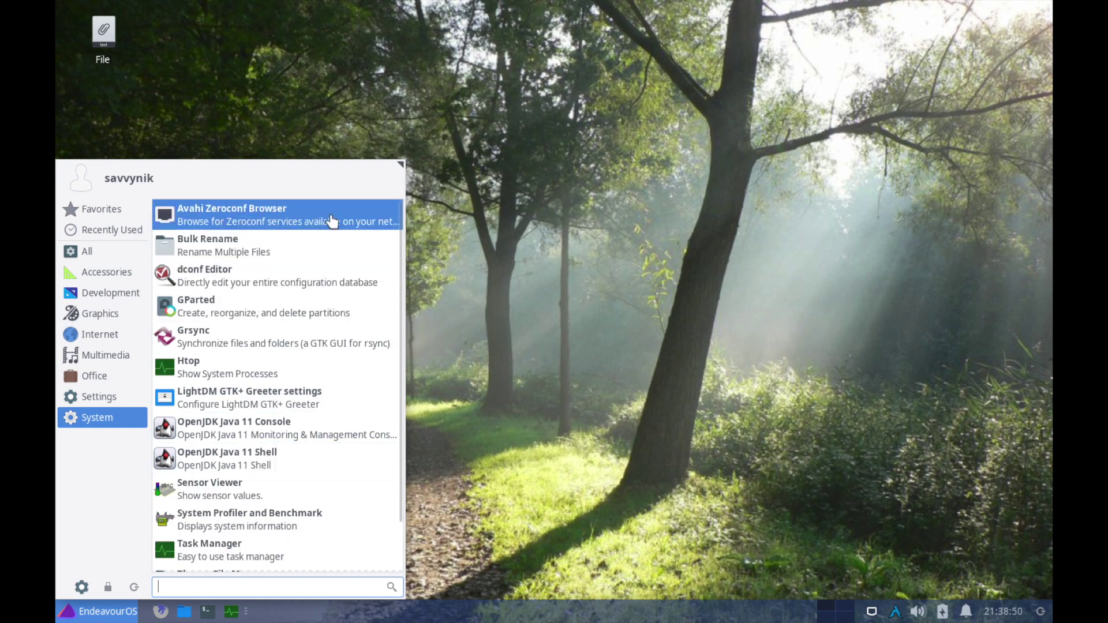
left_click(565, 176)
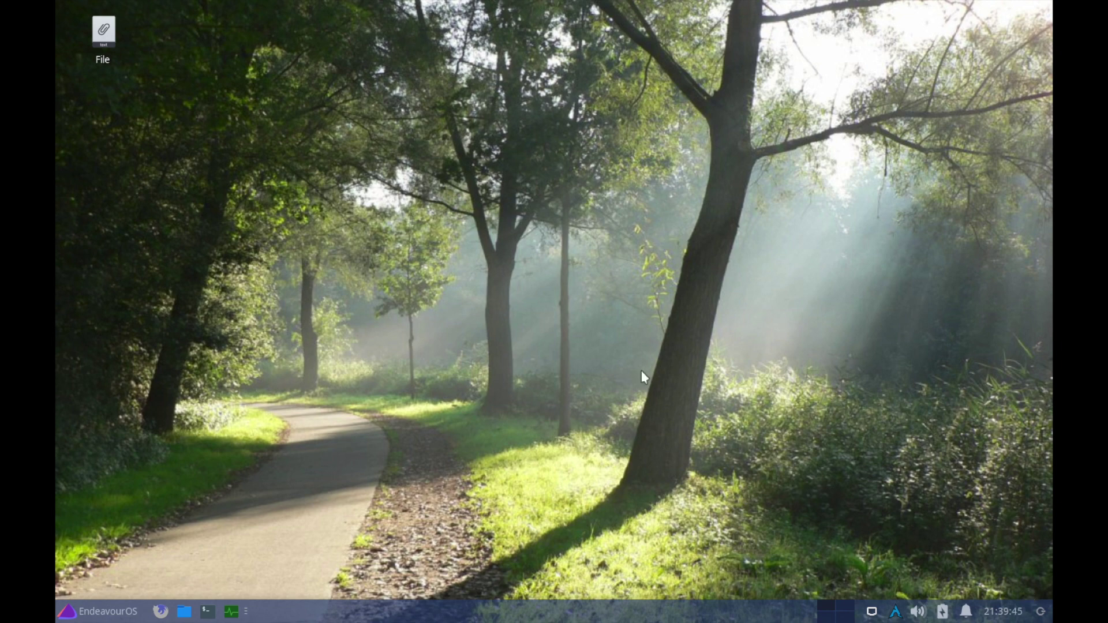
left_click(1041, 613)
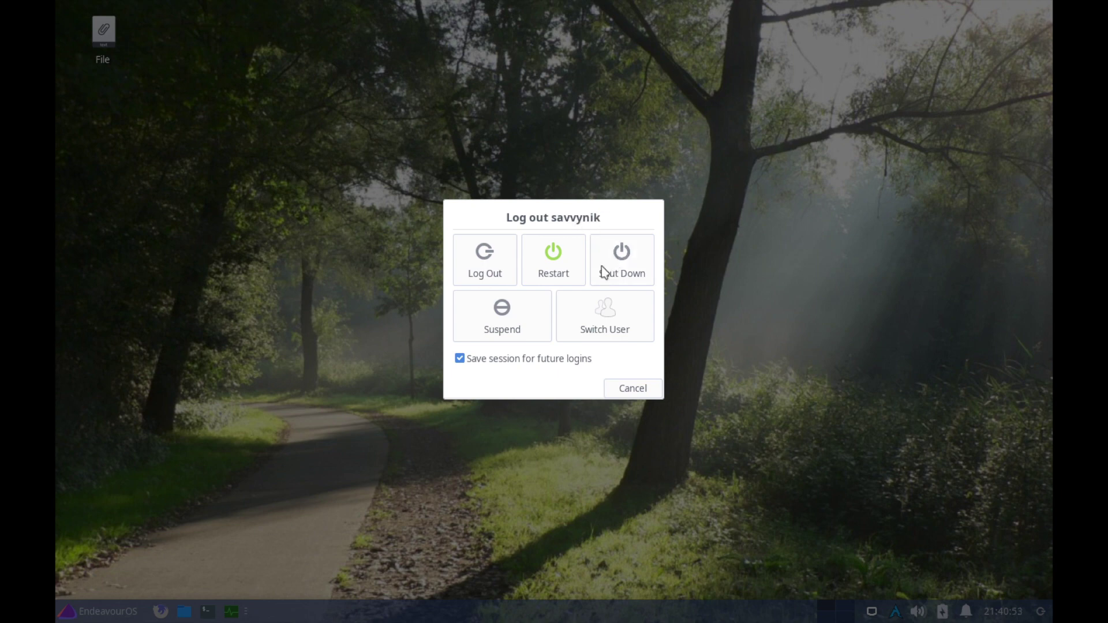
left_click(625, 389)
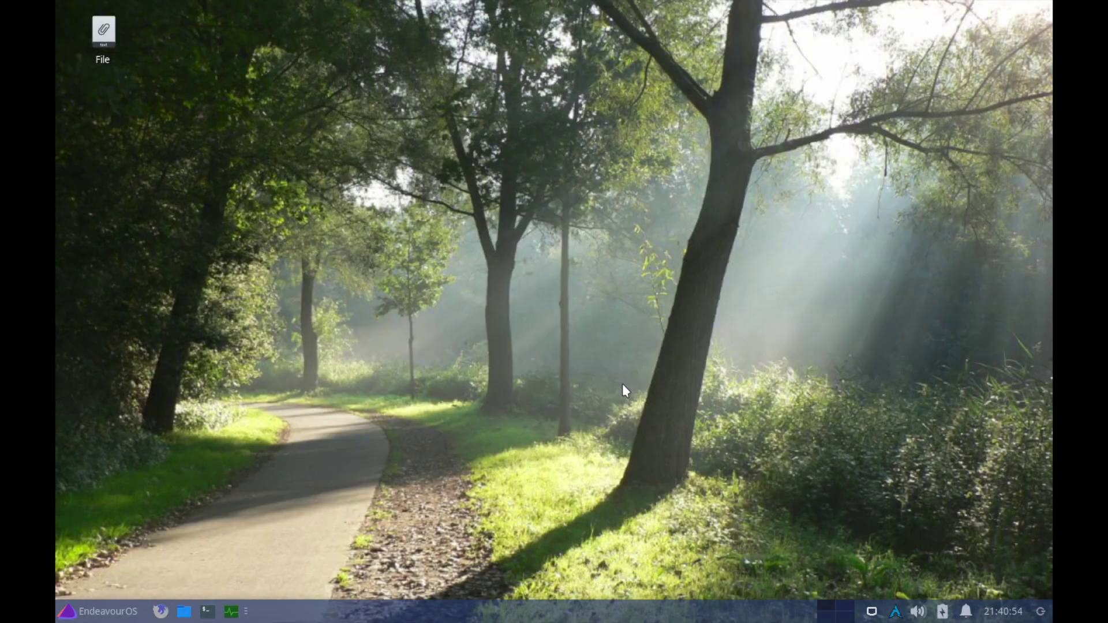
Open the Desktop folder in a new Thunar window from the desktop's context menu.
right_click(588, 225)
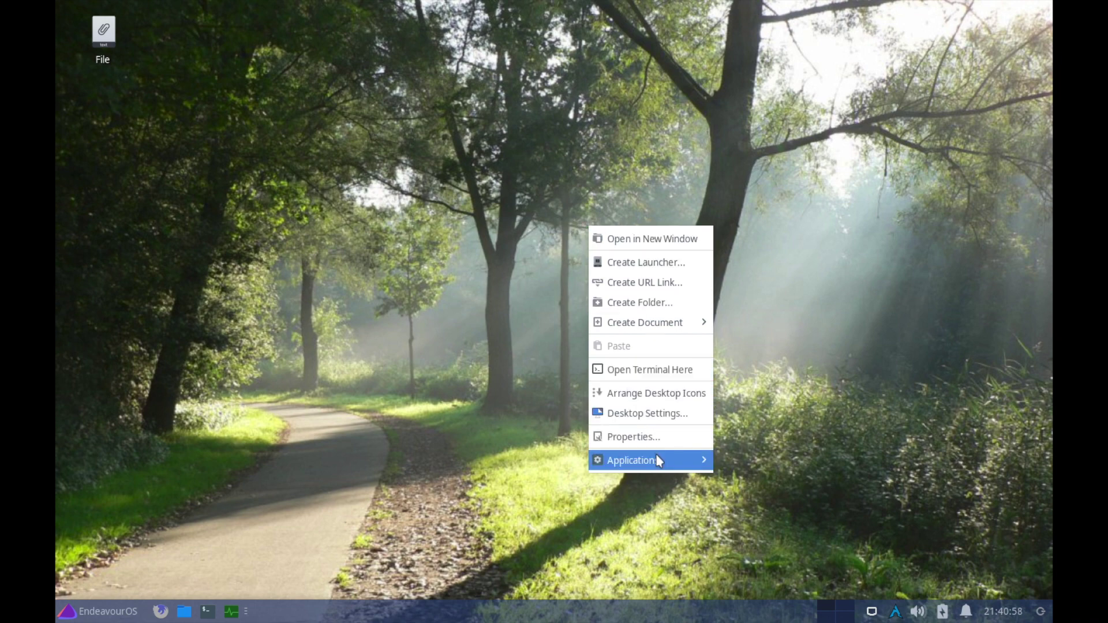
mouse_move(648, 461)
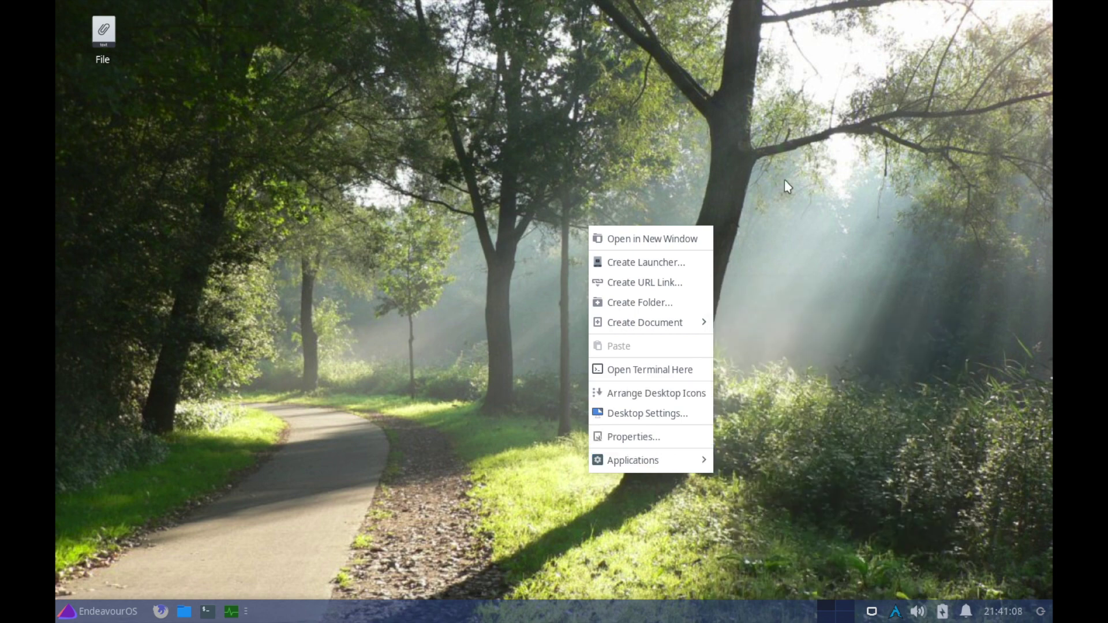
left_click(207, 153)
right_click(278, 90)
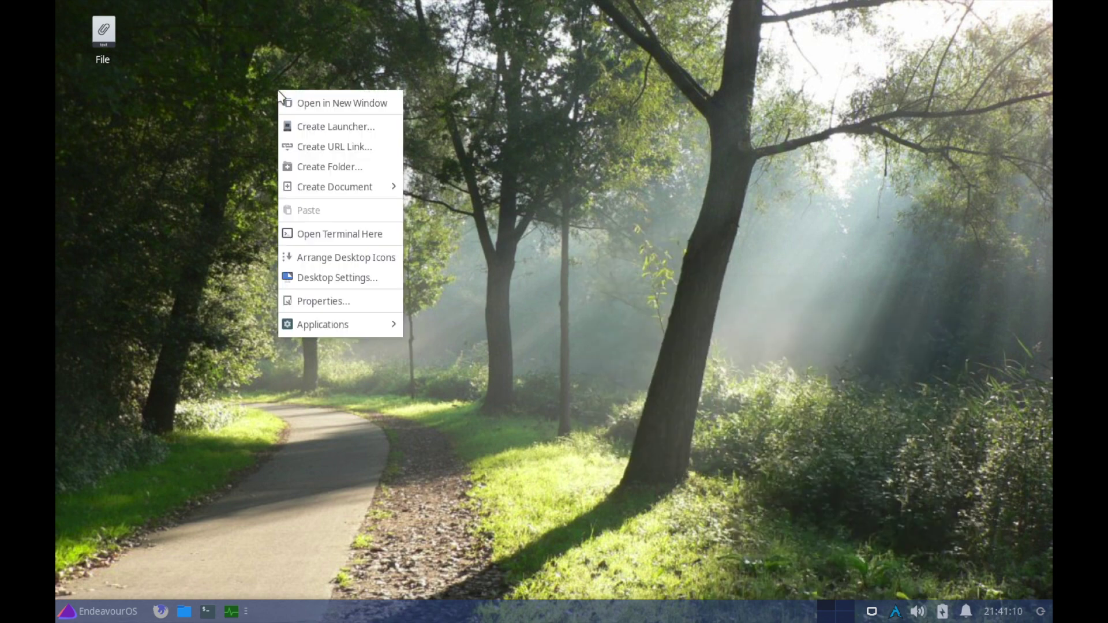
mouse_move(358, 190)
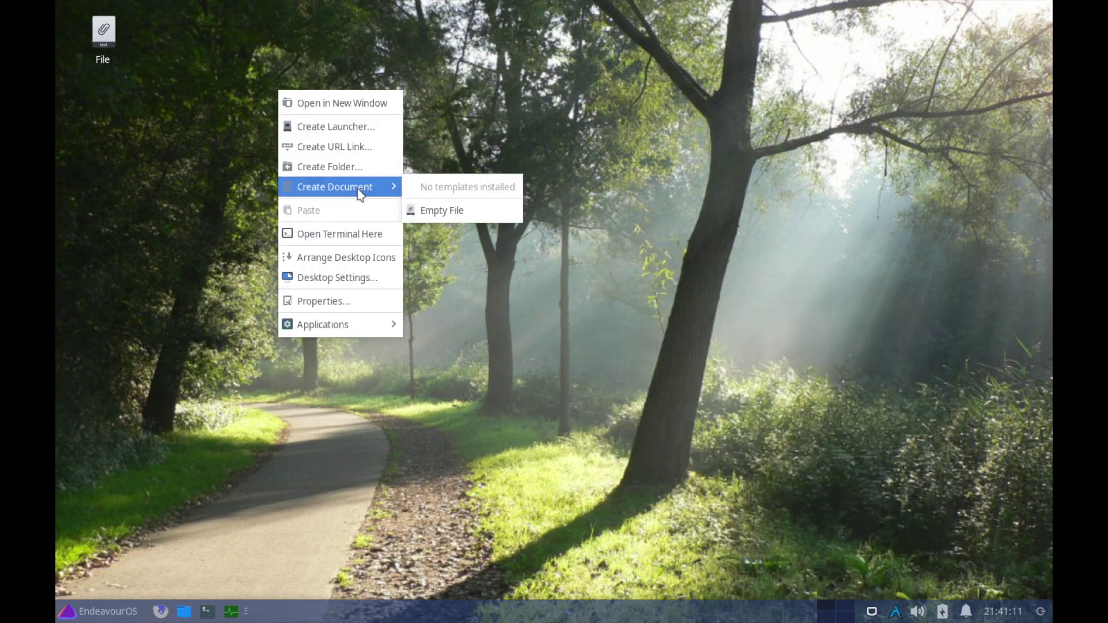
left_click(353, 105)
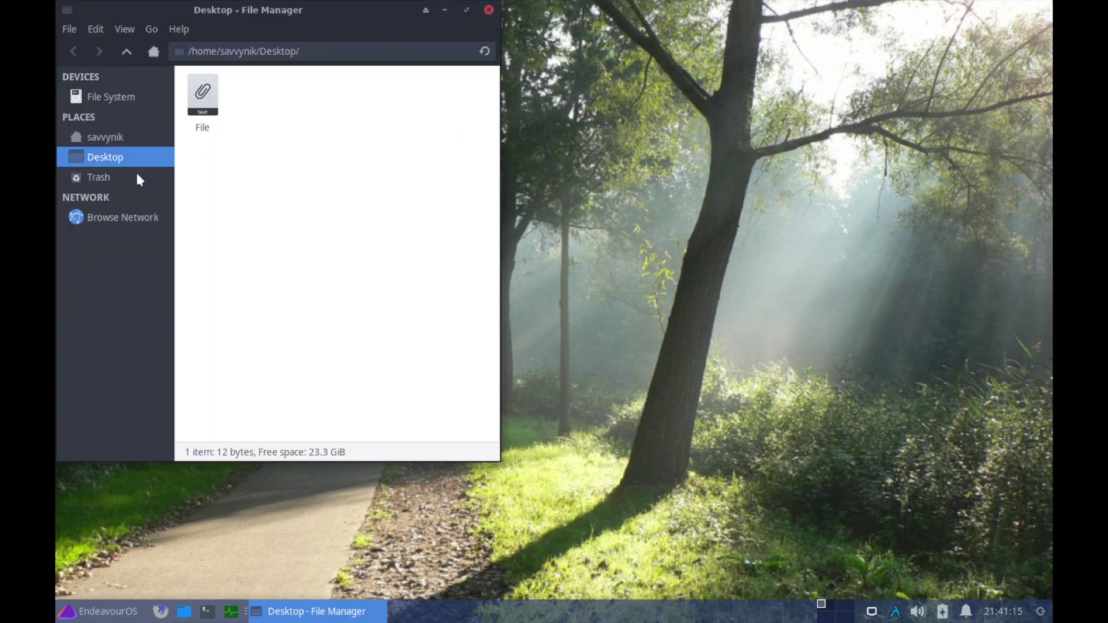
Zoom the Desktop folder icons in three times and enlarge the Thunar window.
right_click(672, 103)
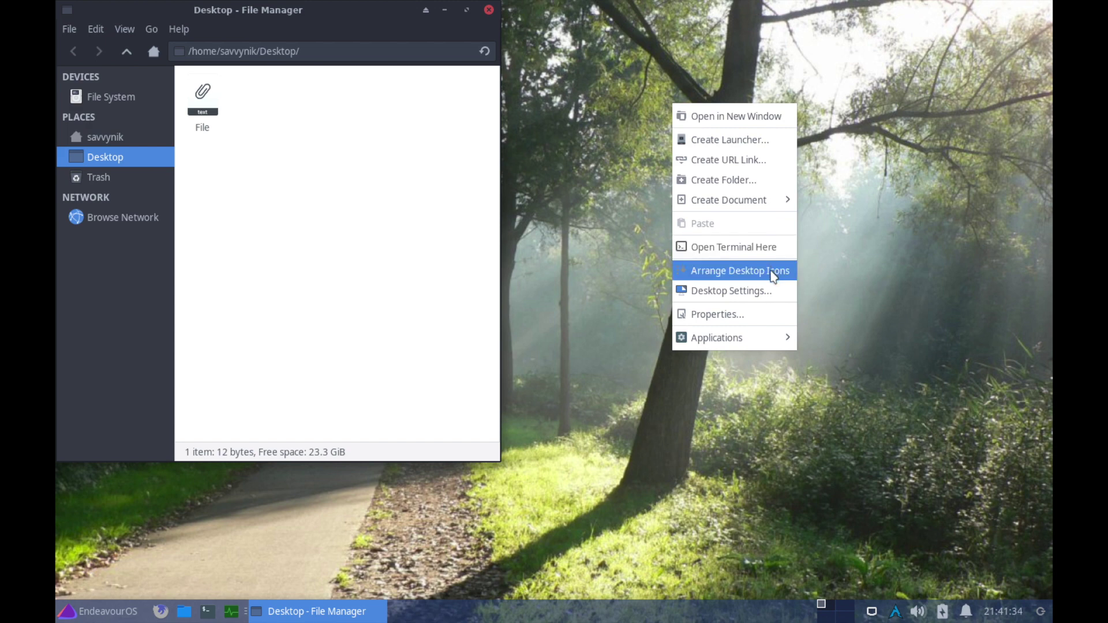
left_click(394, 235)
right_click(397, 241)
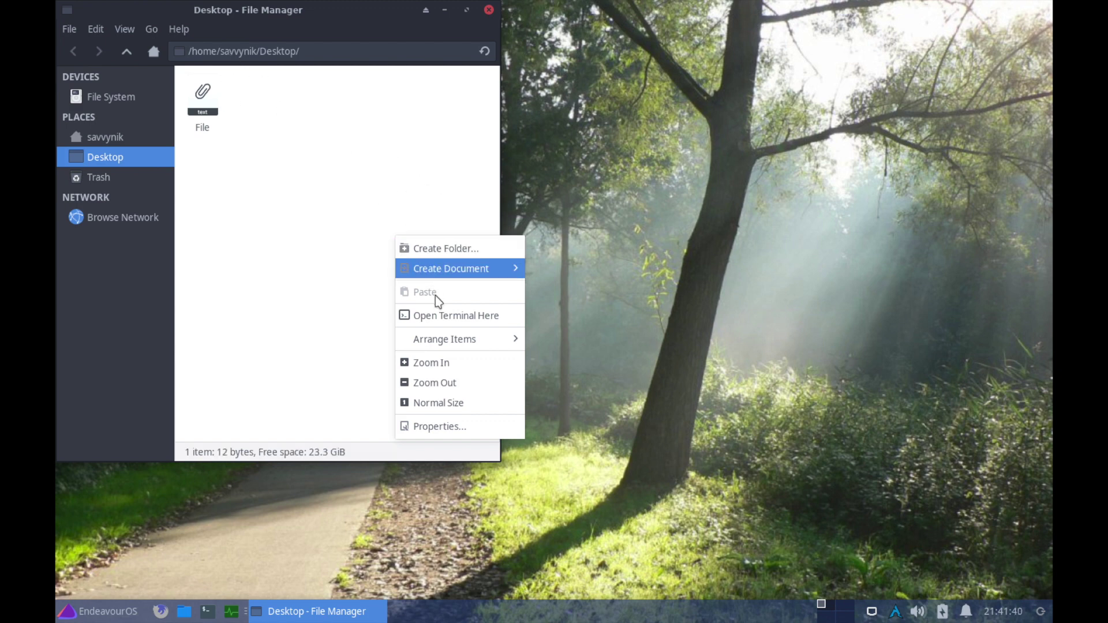
mouse_move(442, 344)
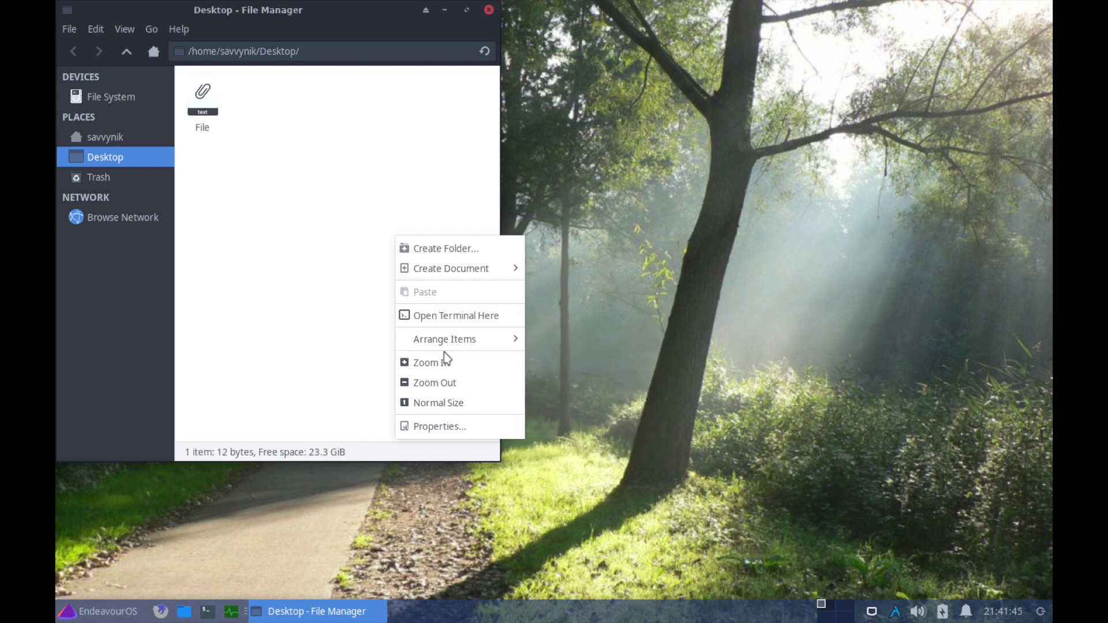
left_click(451, 363)
right_click(365, 237)
left_click(411, 362)
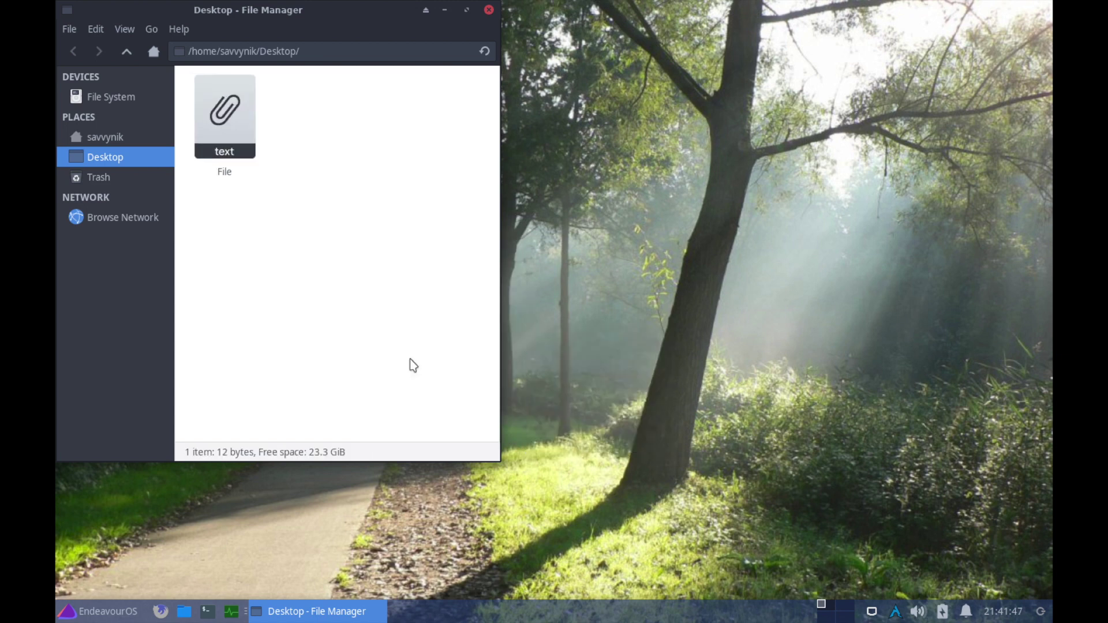
right_click(372, 264)
left_click(425, 390)
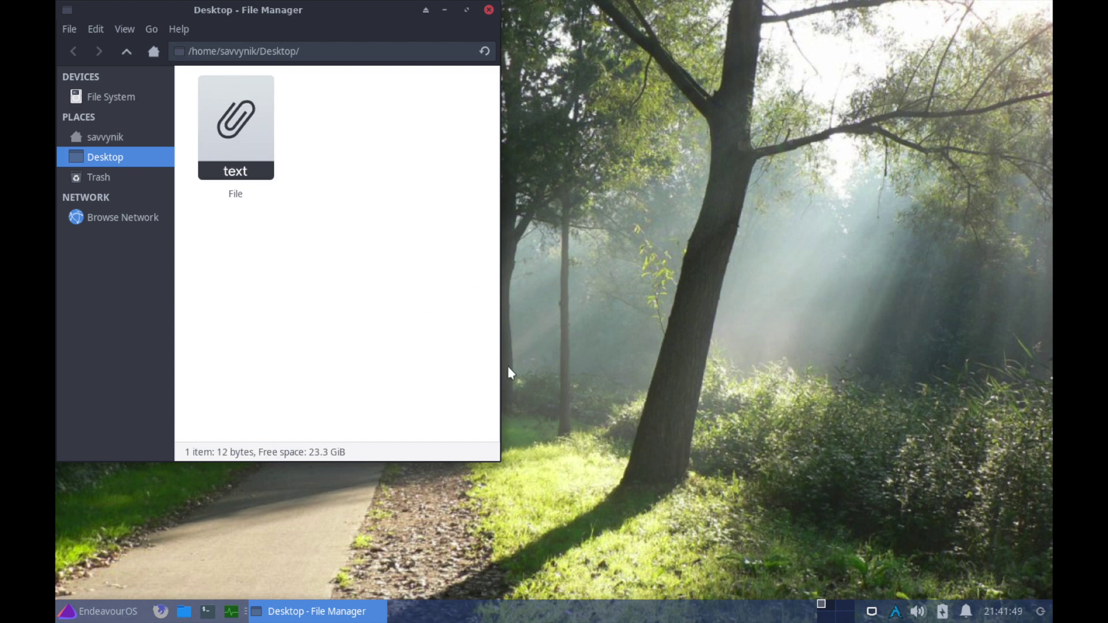
left_click_drag(501, 461, 997, 500)
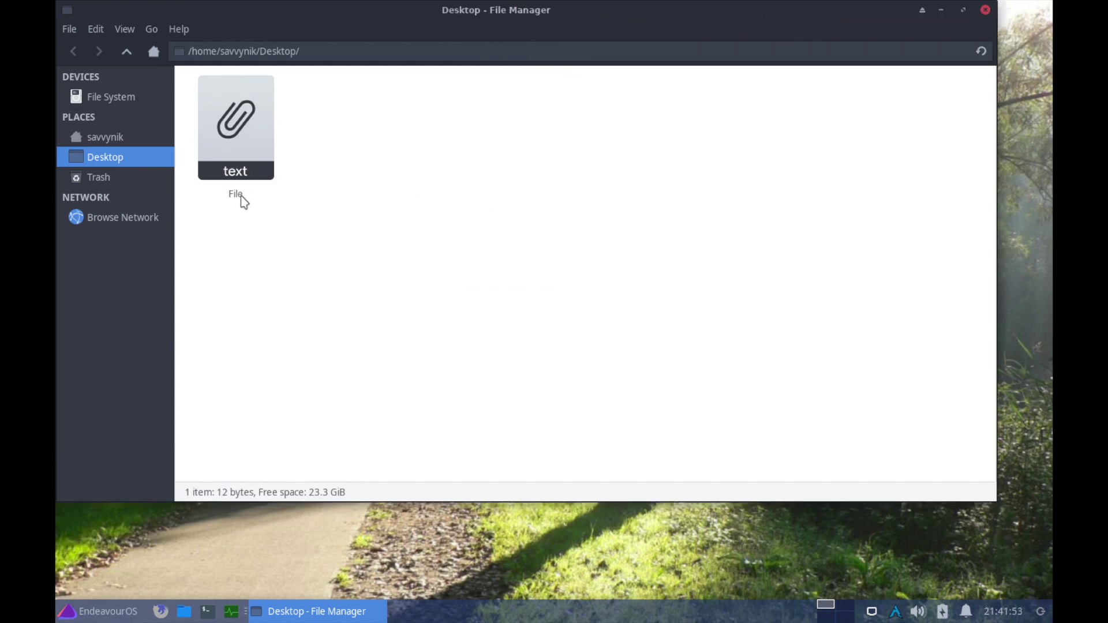
Return the icons to normal size and open Desktop in a second tab.
right_click(593, 197)
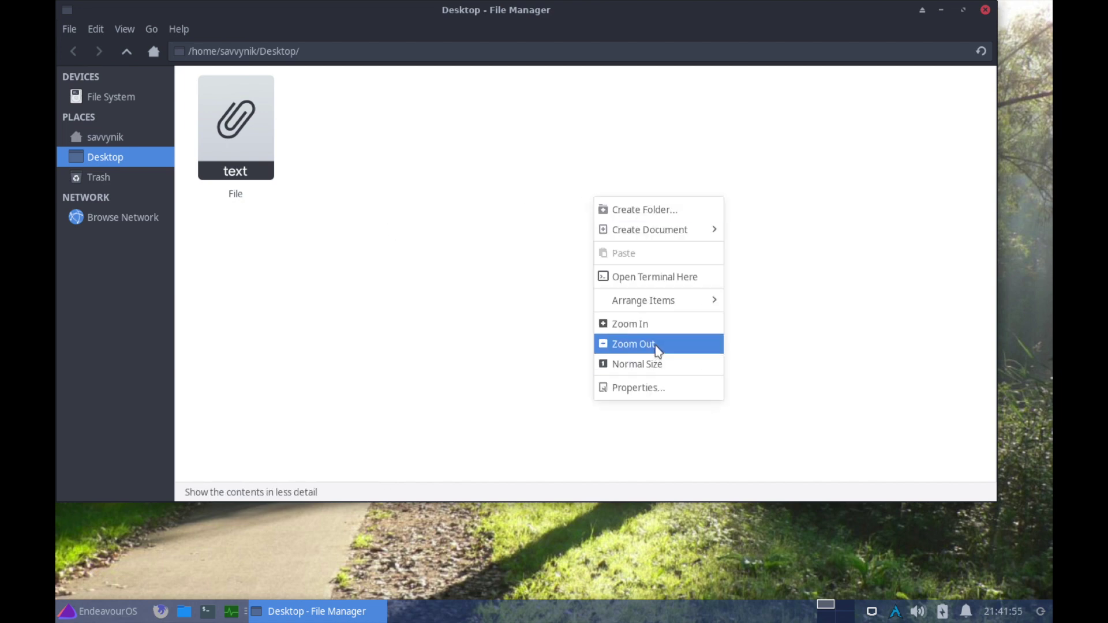
left_click(649, 364)
right_click(578, 238)
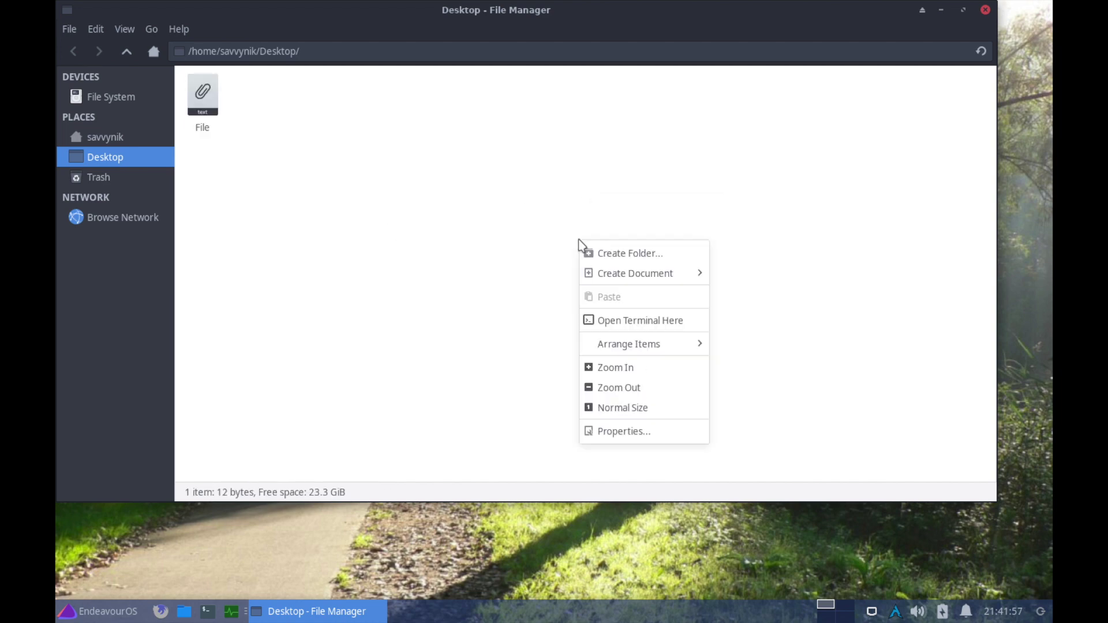
left_click(538, 215)
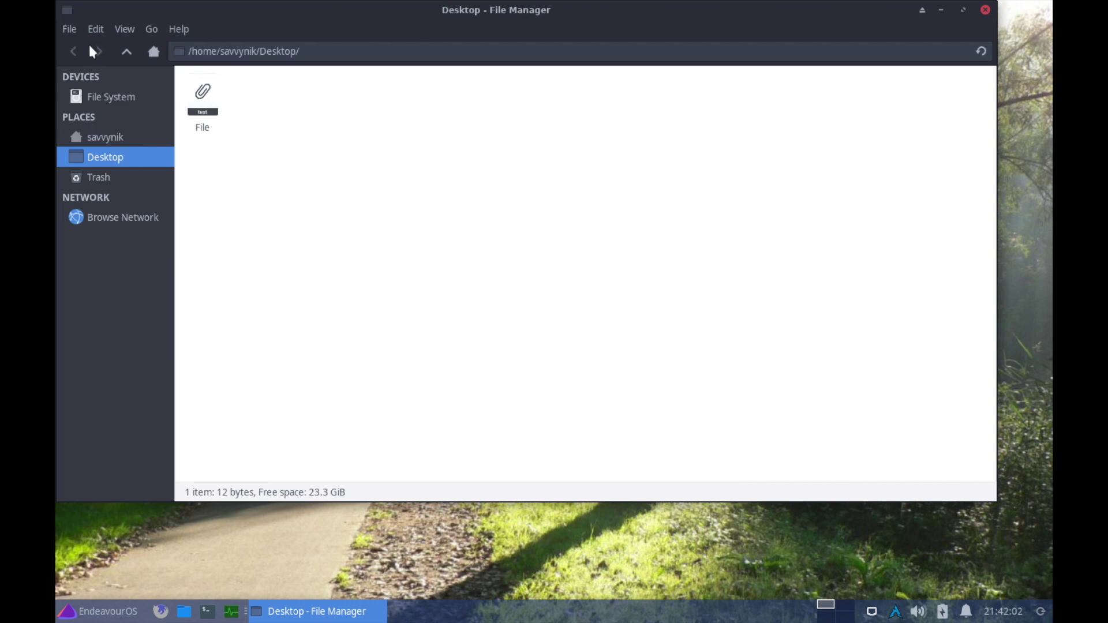
left_click(70, 29)
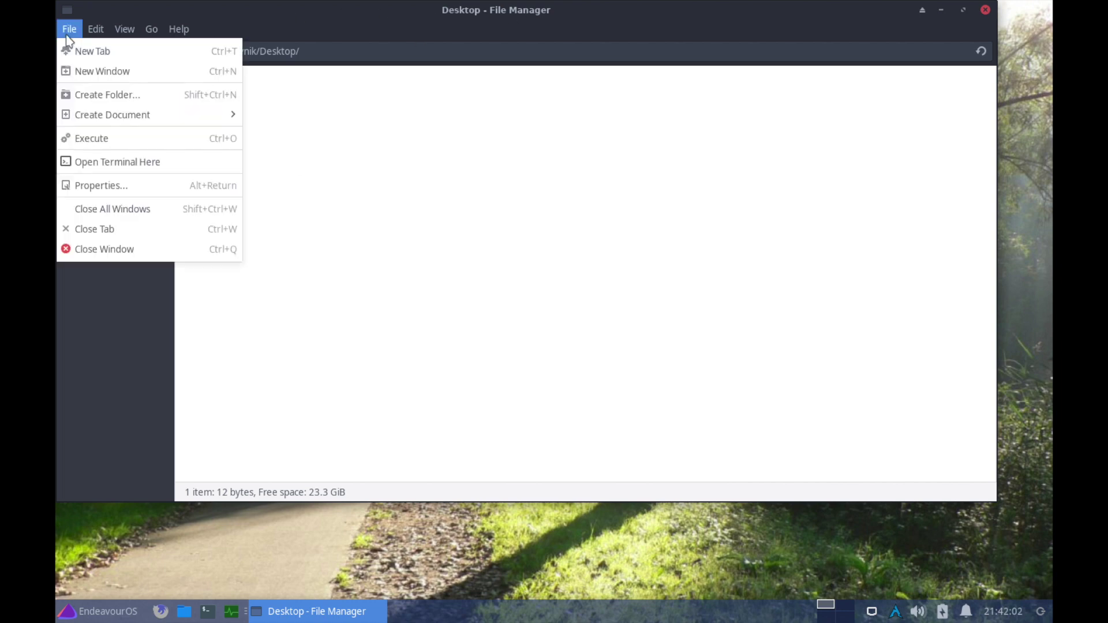
left_click(93, 51)
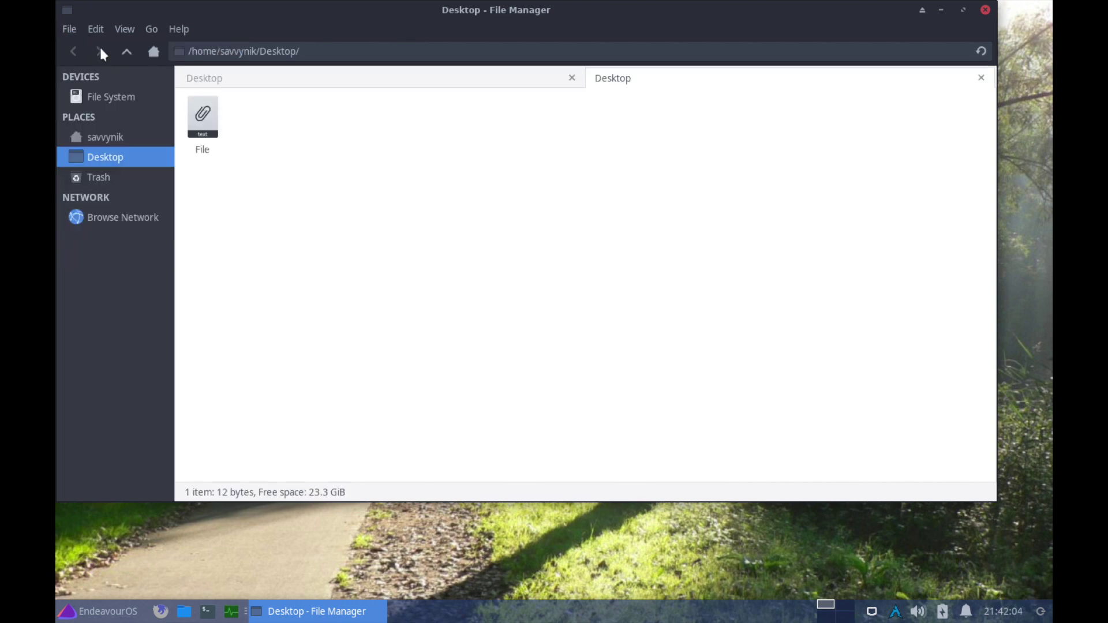
left_click(495, 78)
Switch back and forth between the two Desktop tabs.
left_click(674, 78)
left_click(518, 79)
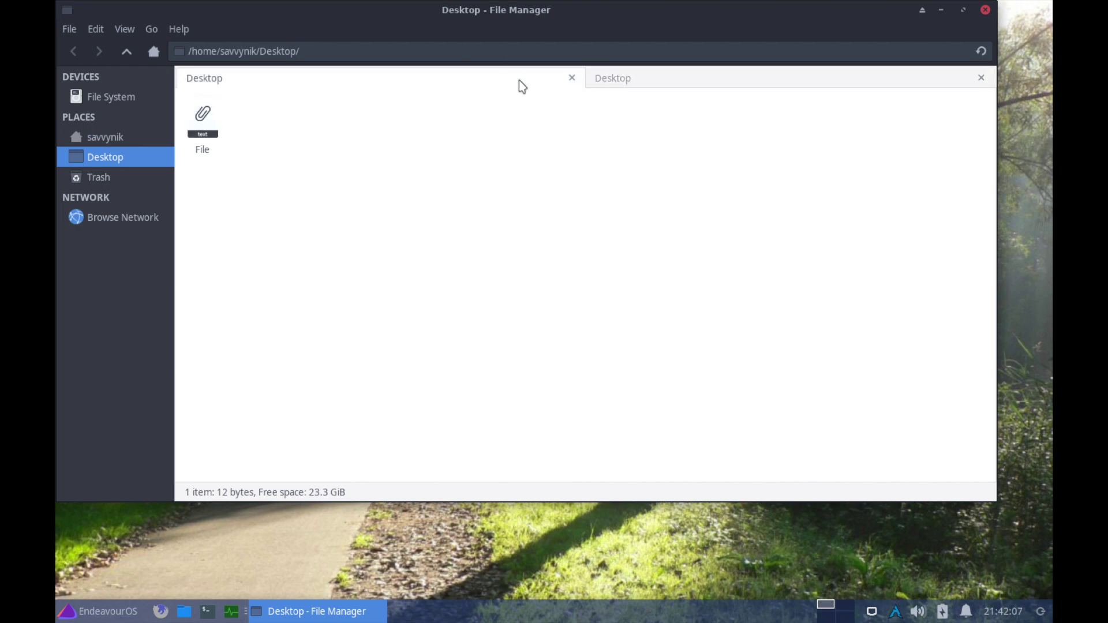
left_click(667, 80)
left_click(500, 80)
left_click(648, 79)
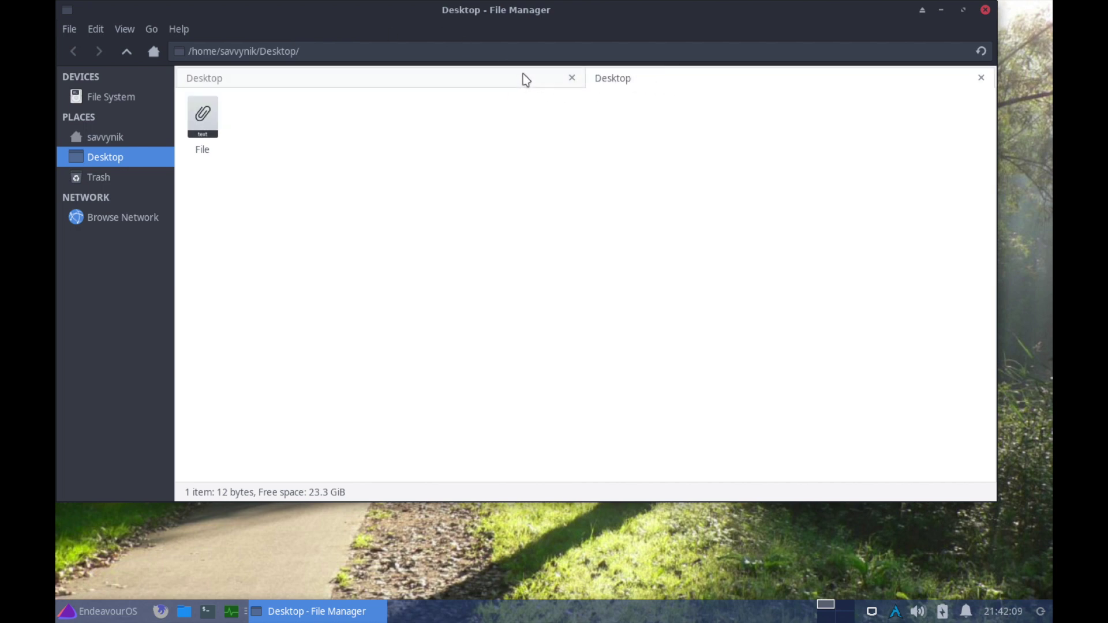
Browse the File, View, Go and Help menus, then close the Thunar window.
left_click(69, 29)
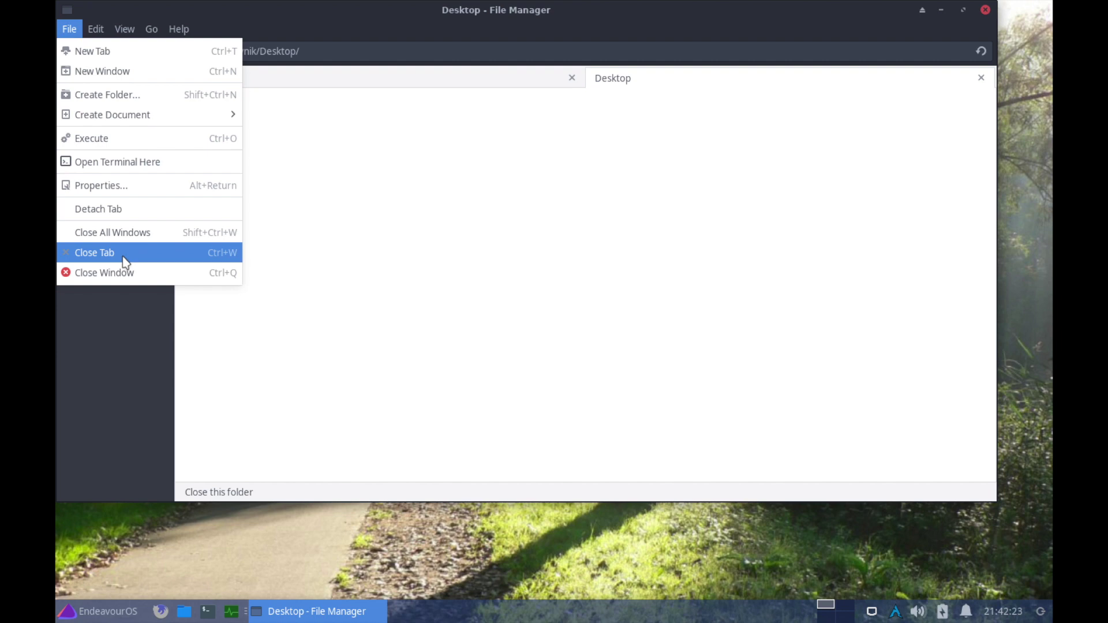
mouse_move(97, 38)
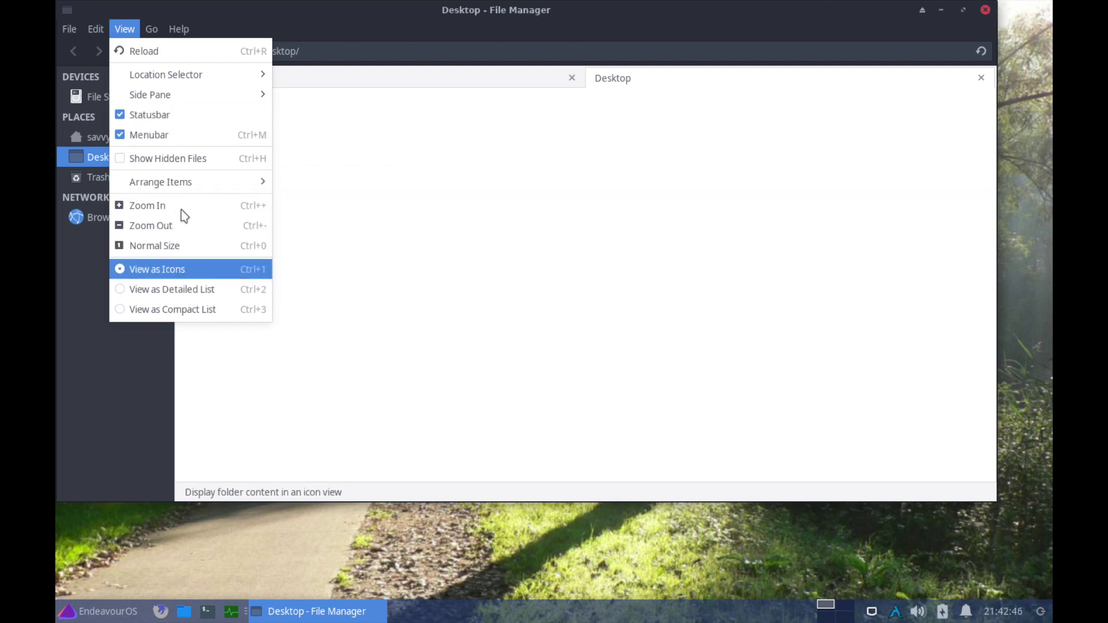
left_click(124, 28)
left_click(153, 30)
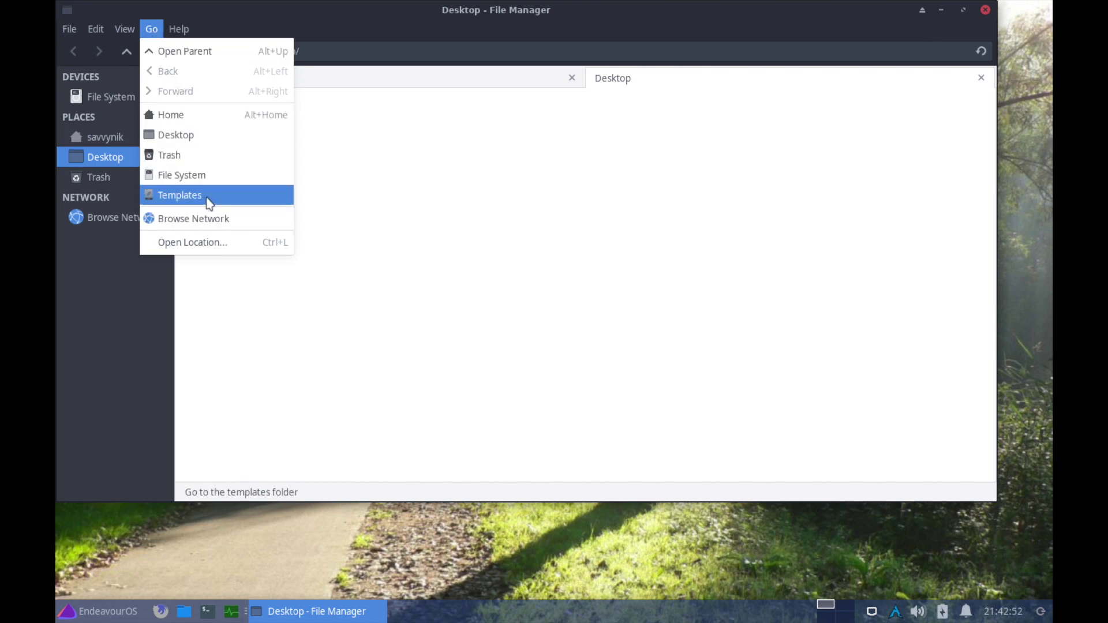
mouse_move(179, 29)
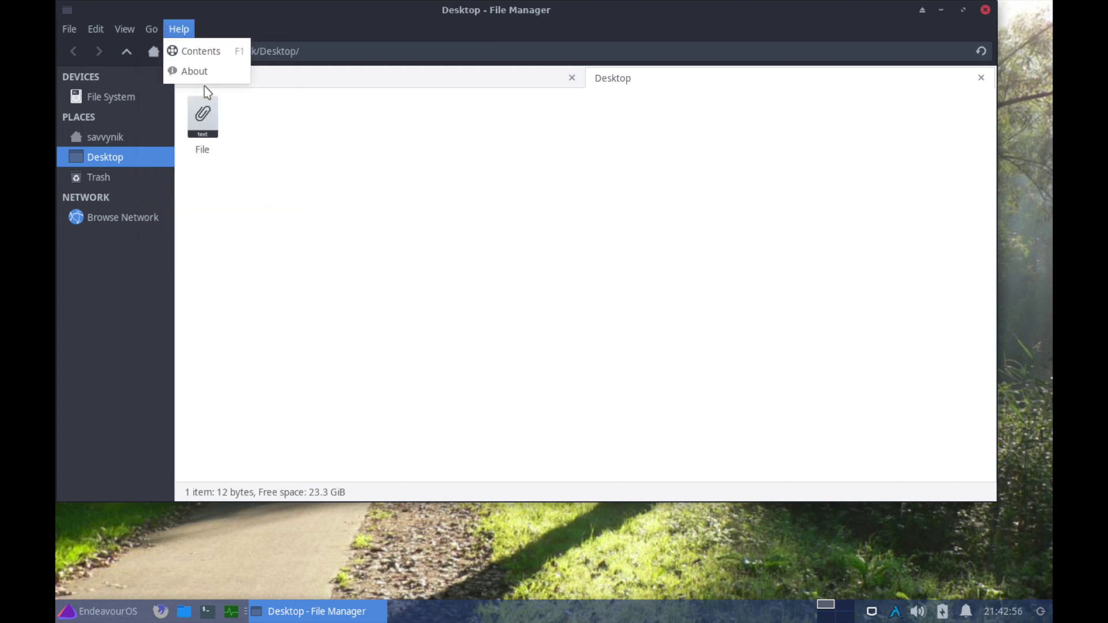
left_click(410, 142)
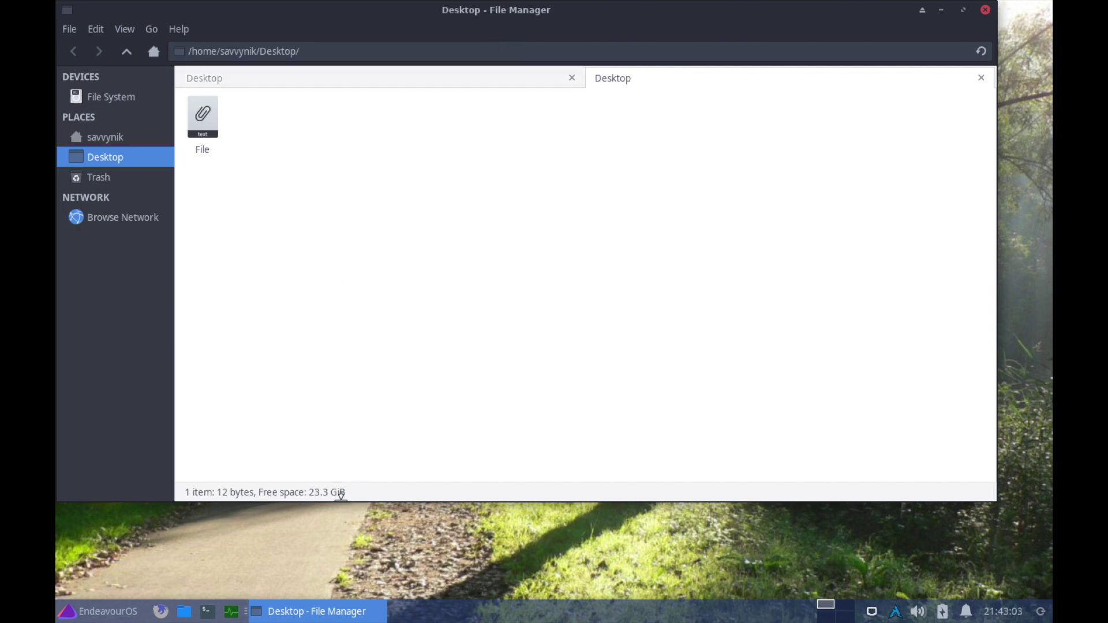
left_click(984, 11)
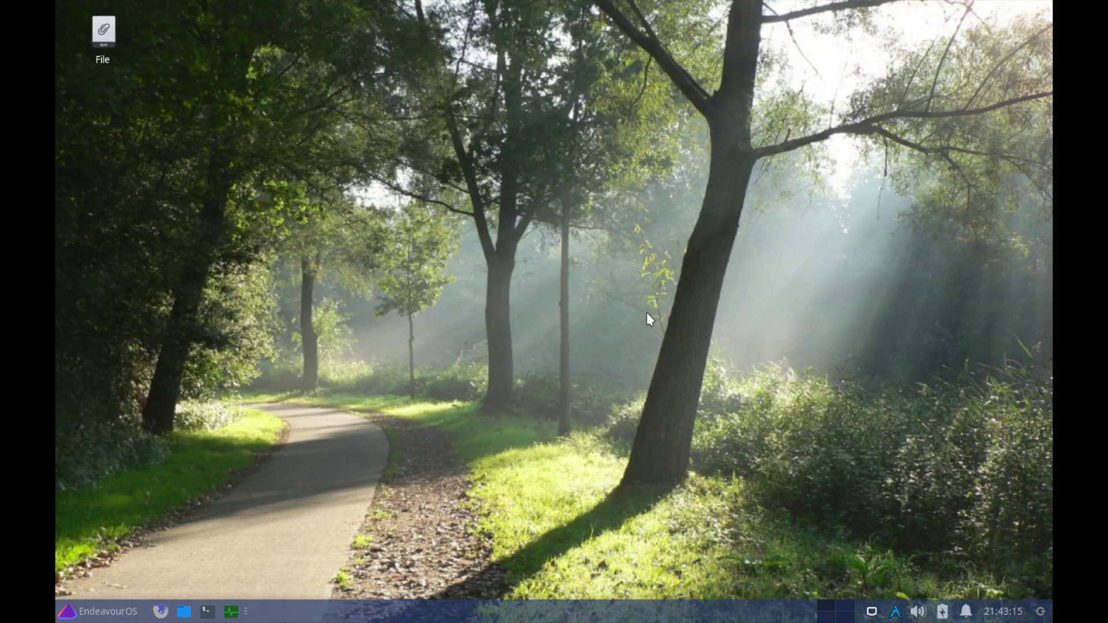
Launch a new terminal window, make it taller and move it toward the centre.
left_click(208, 612)
left_click_drag(265, 17, 514, 40)
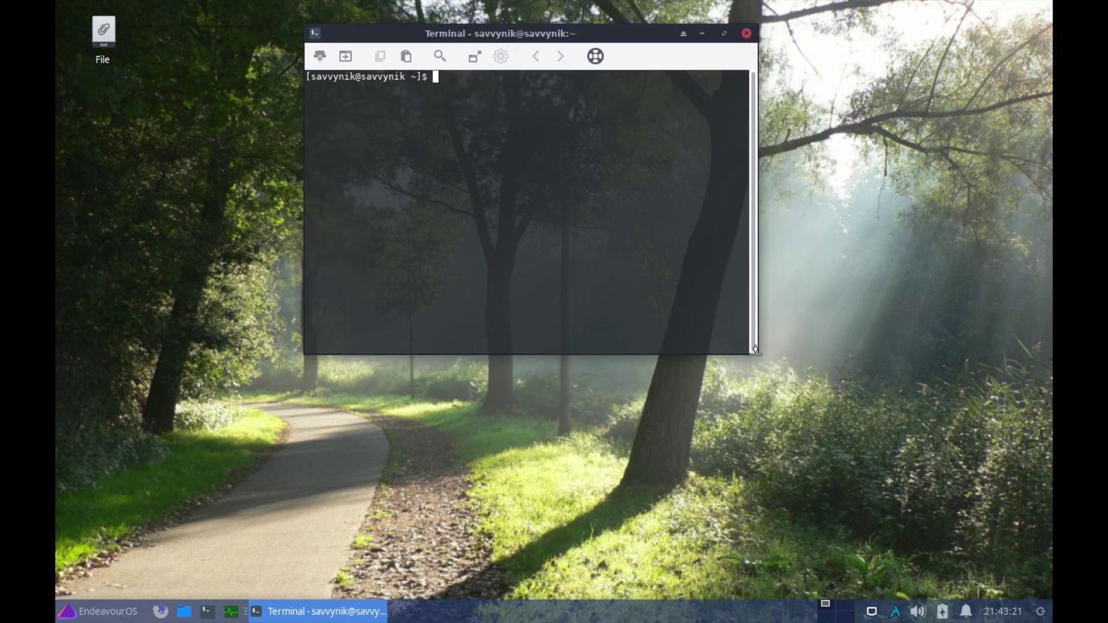
left_click_drag(755, 350, 754, 401)
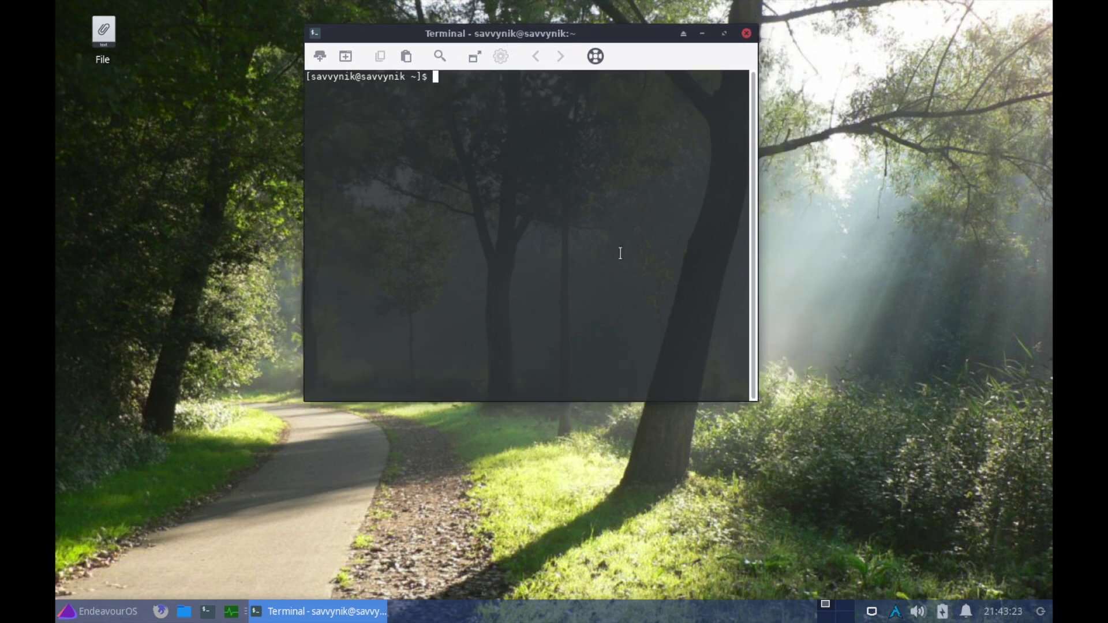
double_click(325, 76)
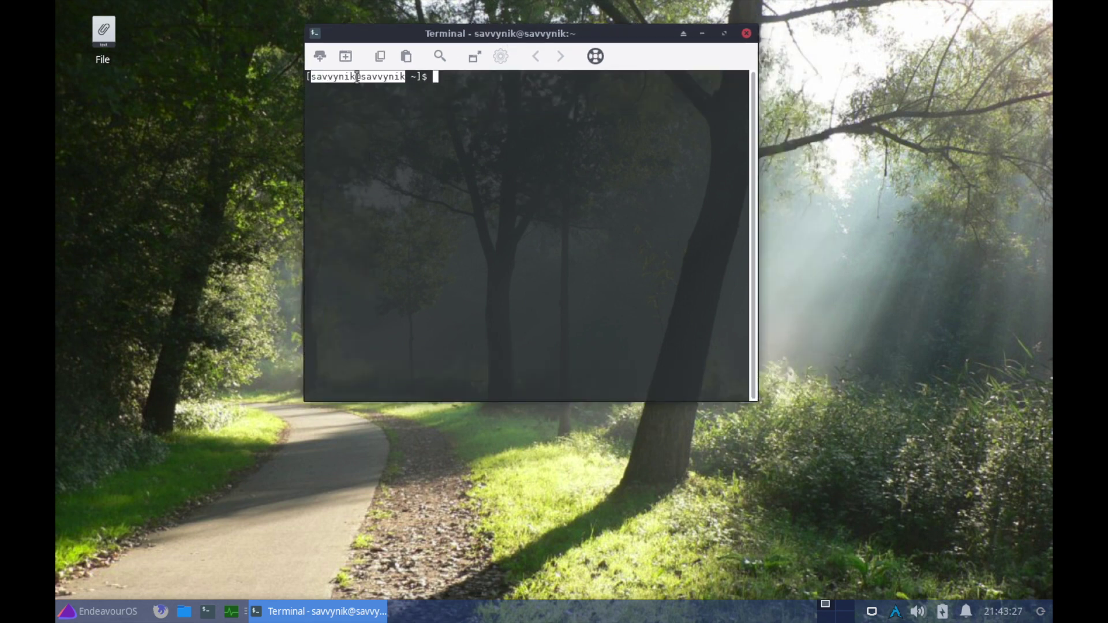
left_click(415, 84)
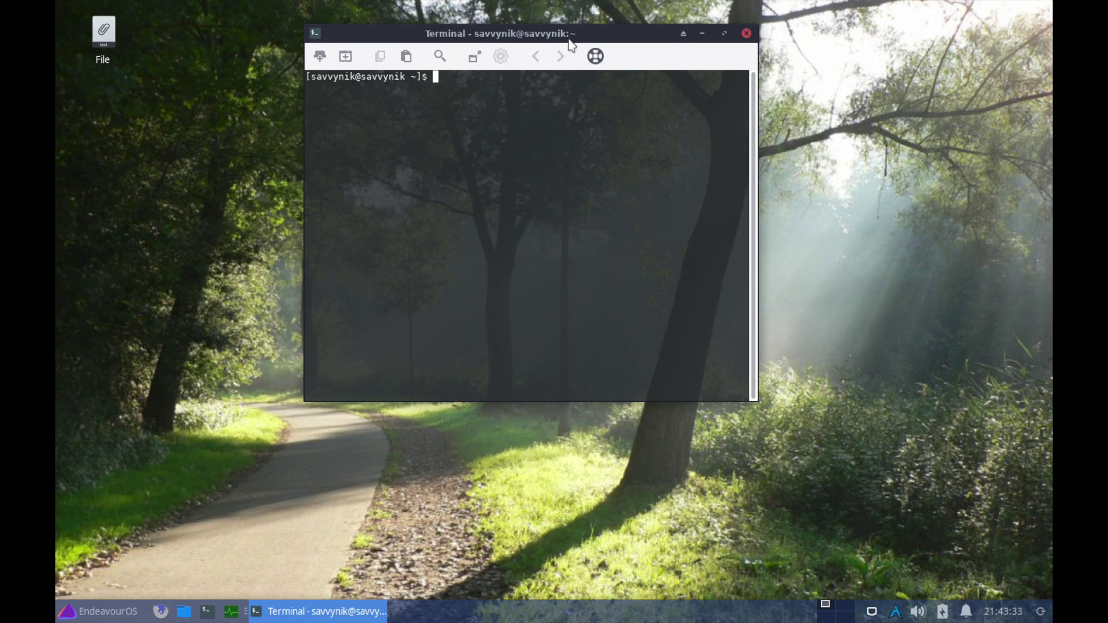
left_click_drag(570, 35, 600, 66)
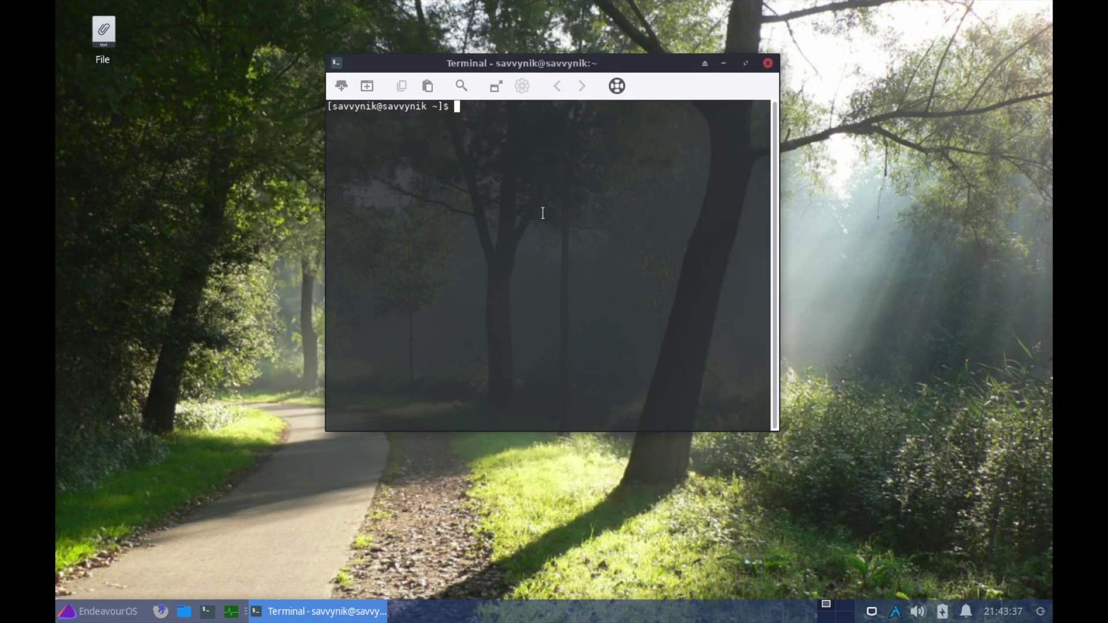
Run 'sudo su' to request a root shell.
type("lslsl")
key("BackSpace")
key("BackSpace")
key("BackSpace")
key("BackSpace")
key("BackSpace")
type("sudo")
type("su")
key("Return")
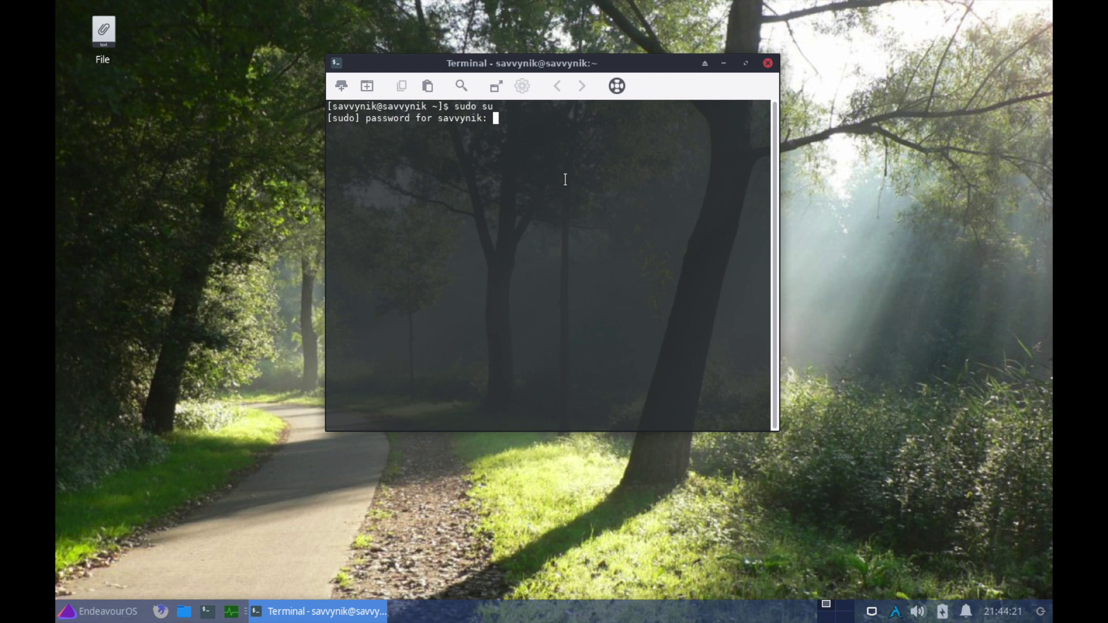
Submit the sudo password and select the root user name in the new prompt.
key("Return")
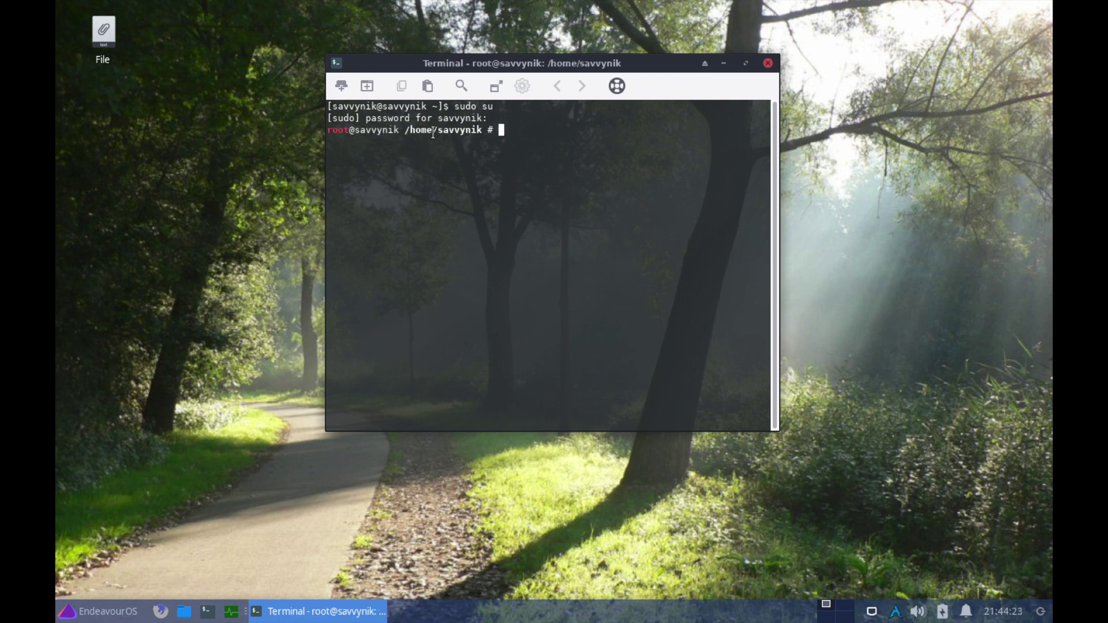
double_click(338, 130)
left_click(348, 132)
double_click(338, 132)
left_click(345, 132)
double_click(337, 131)
left_click(352, 134)
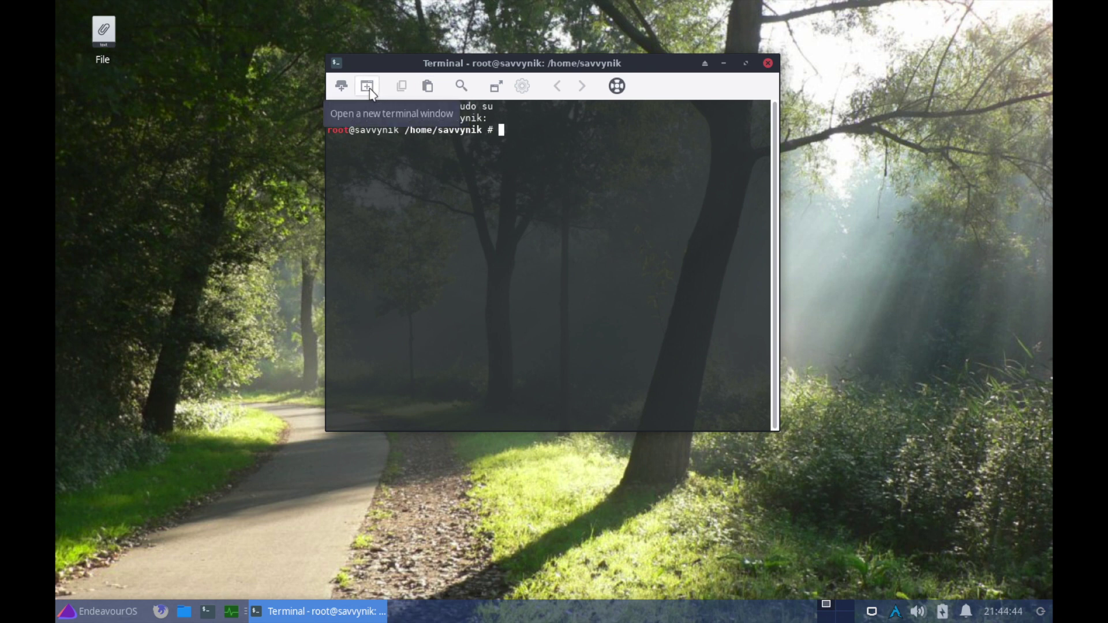
Open a second regular-user tab beside the root tab and maximise the terminal.
left_click(341, 86)
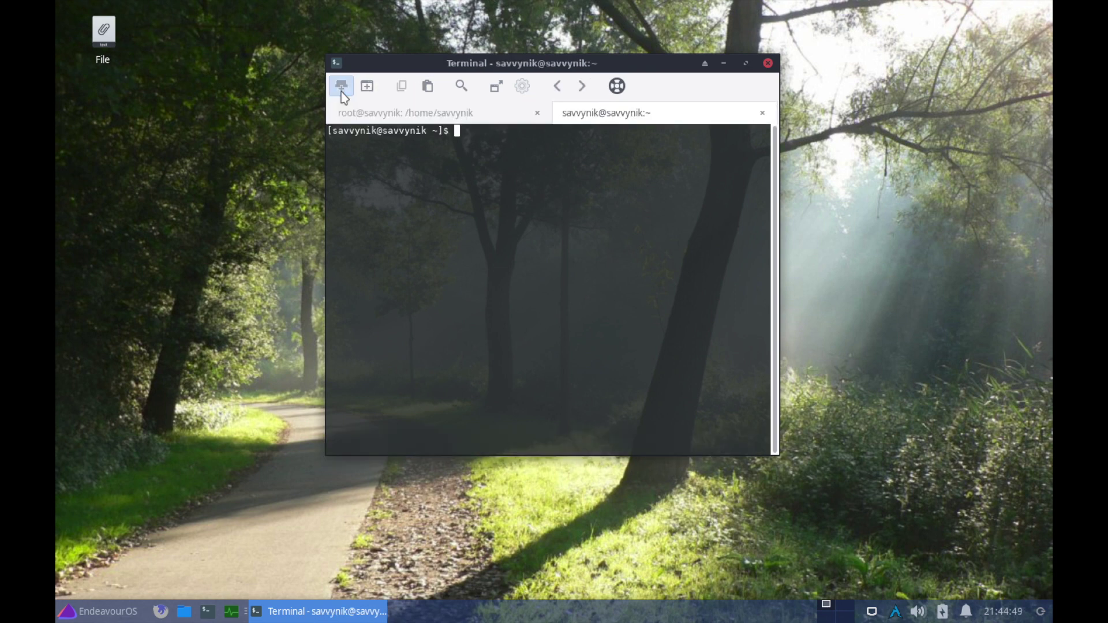
left_click(472, 112)
left_click(592, 105)
left_click(746, 63)
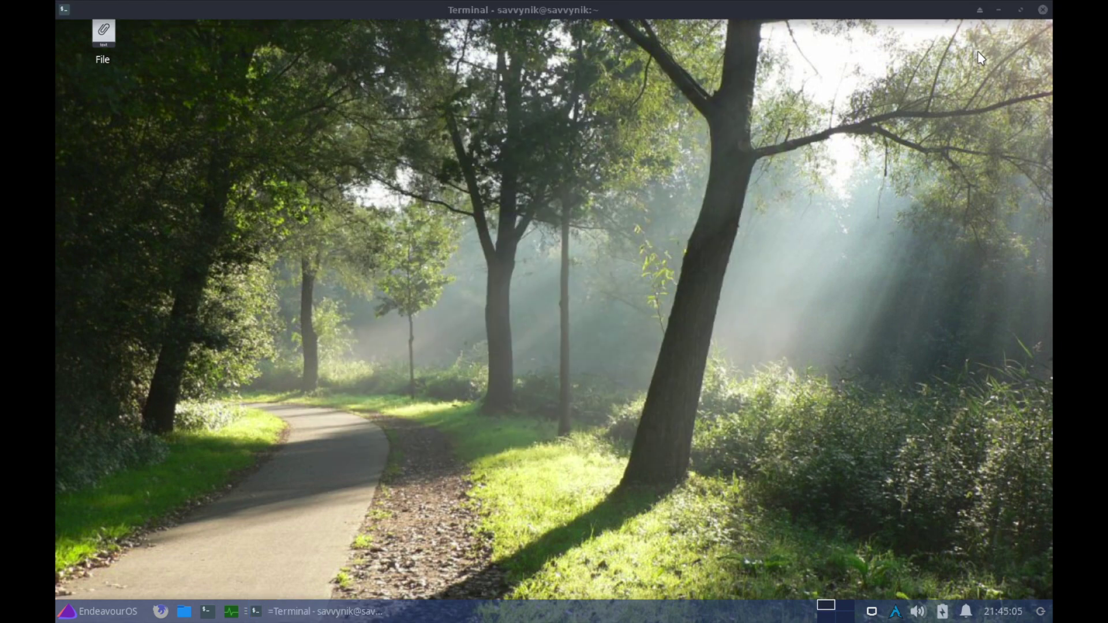
Roll the window up and down, minimise and restore it, ending as a floating window.
left_click(979, 11)
left_click(980, 11)
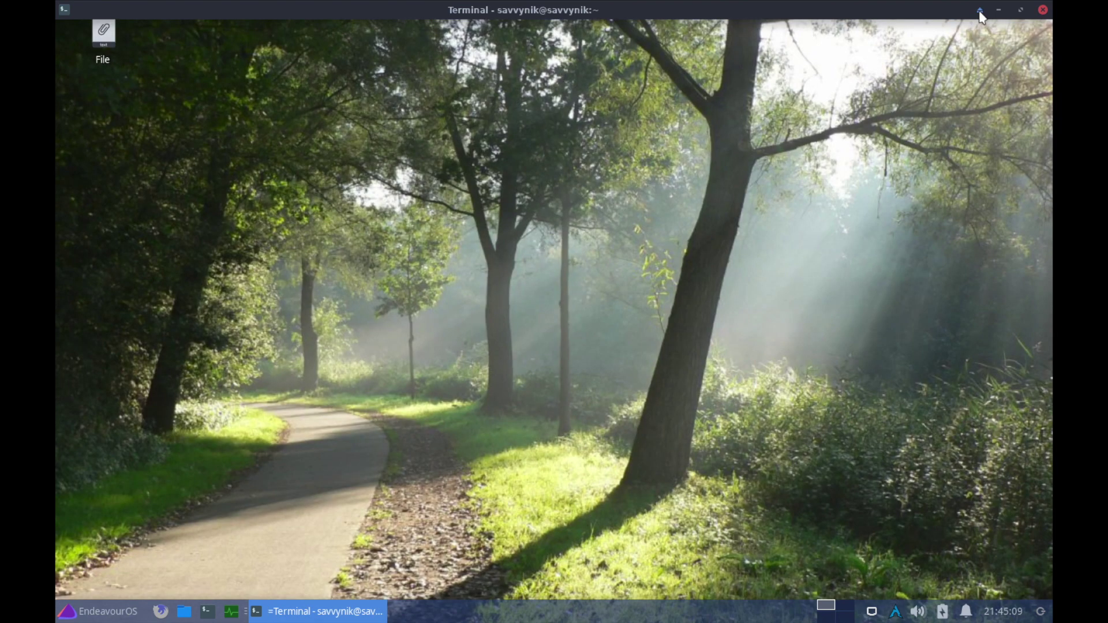
left_click(980, 11)
left_click(980, 12)
left_click(980, 11)
left_click(979, 11)
left_click(979, 11)
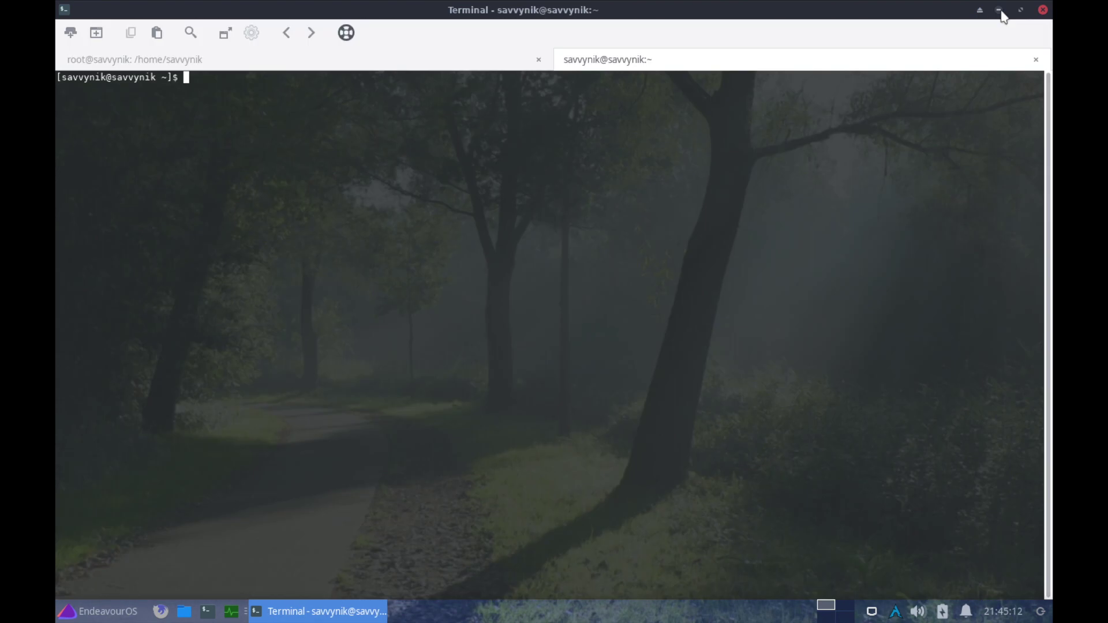
left_click(999, 10)
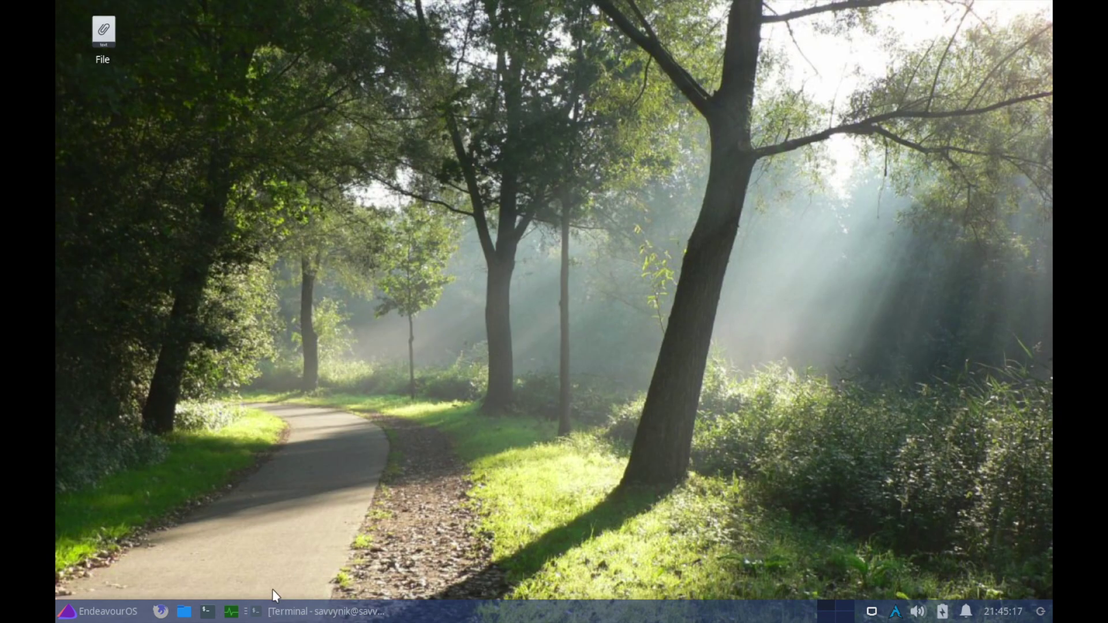
left_click(259, 612)
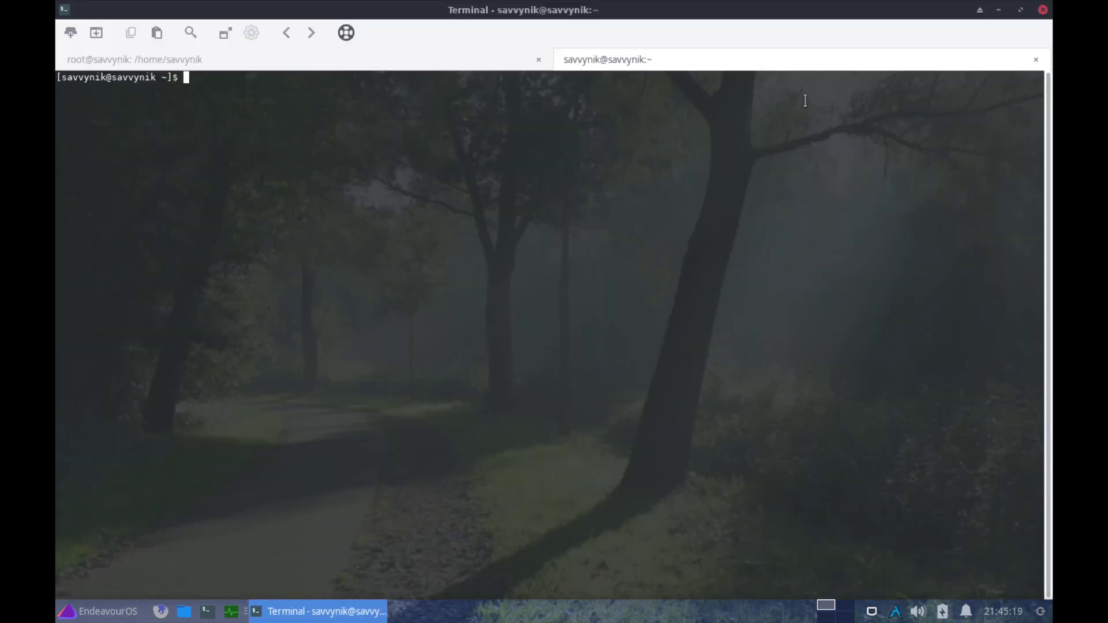
left_click(1019, 12)
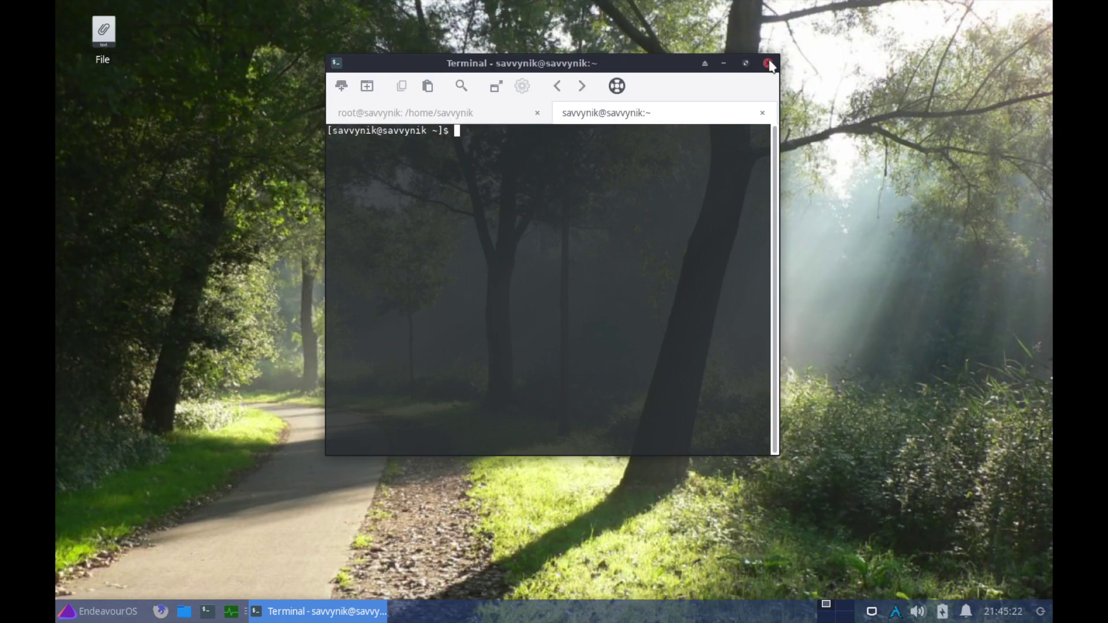
left_click(746, 64)
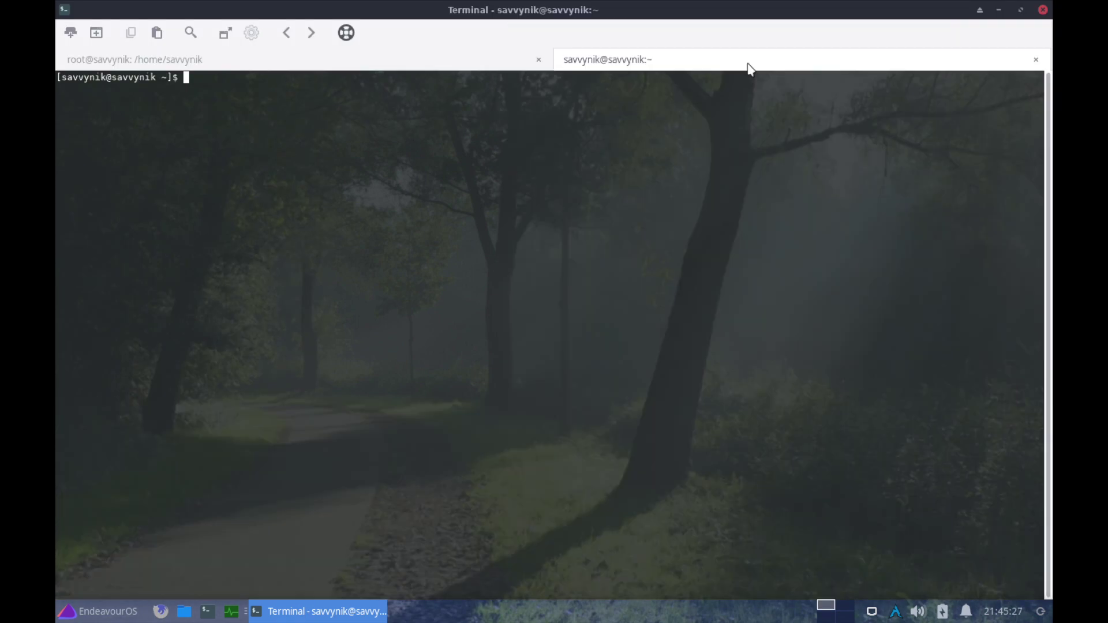
left_click(1020, 11)
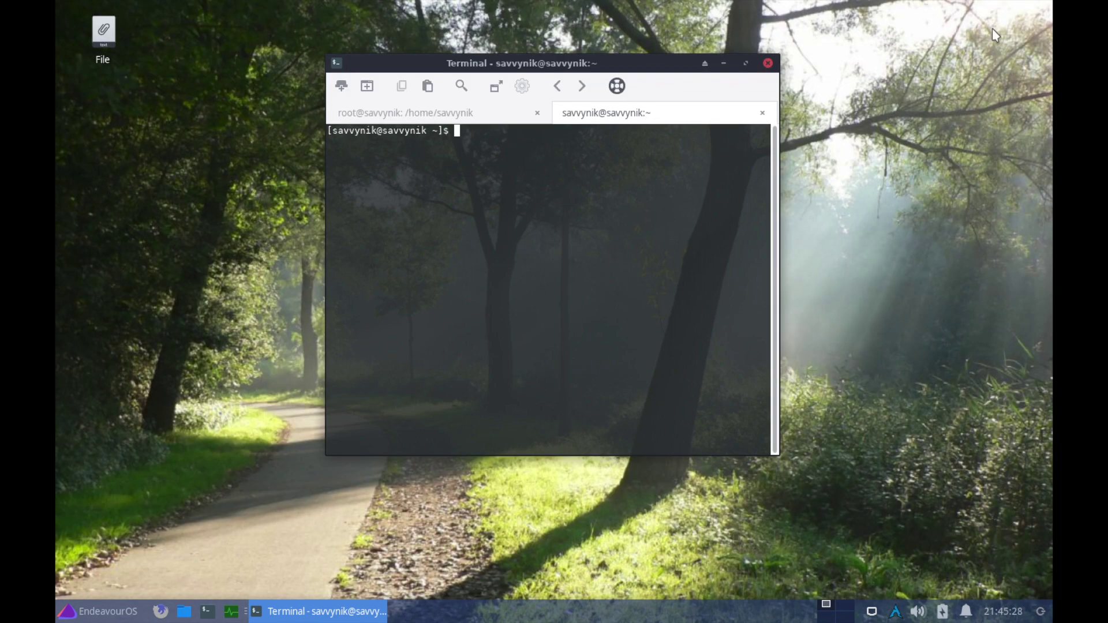
Close the two-tab terminal with 'Do not ask me again' ticked, then launch a fresh one.
left_click(767, 63)
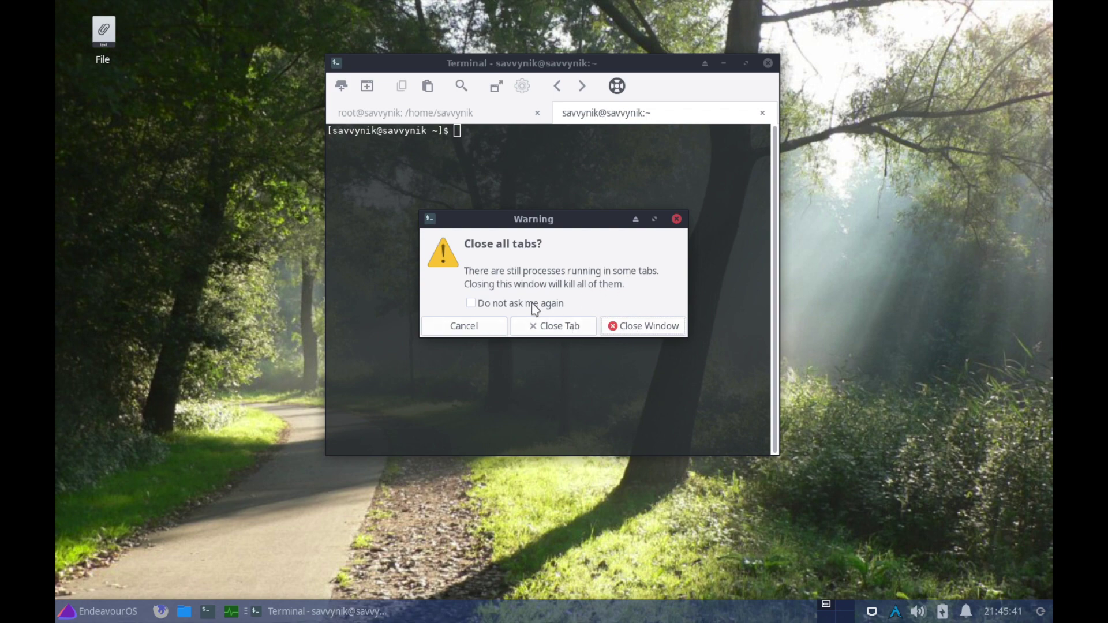
left_click(498, 307)
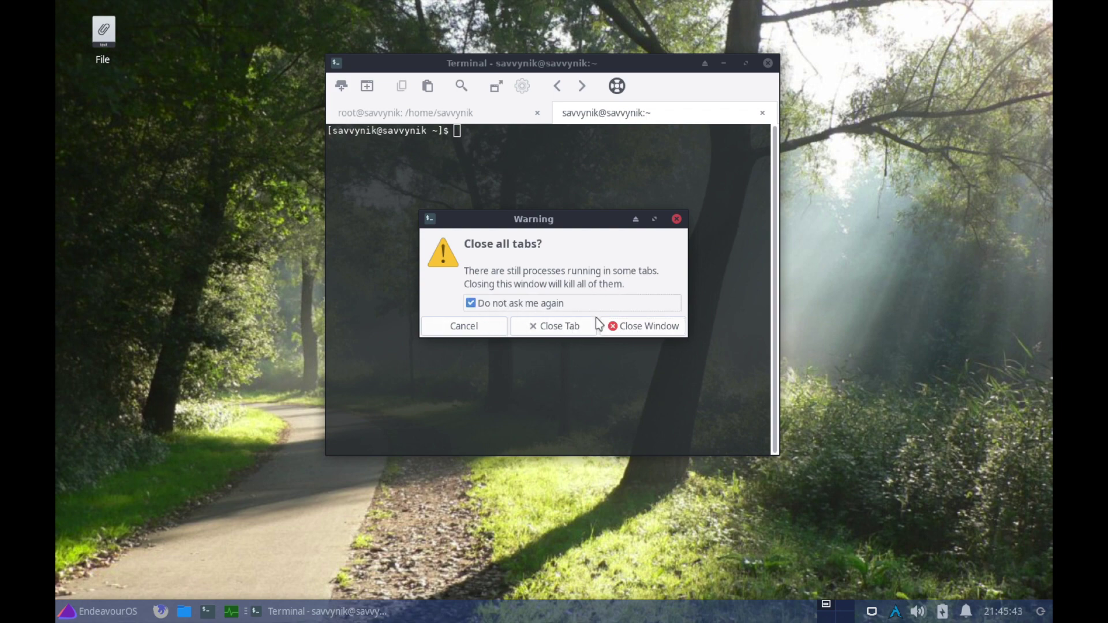
left_click(624, 327)
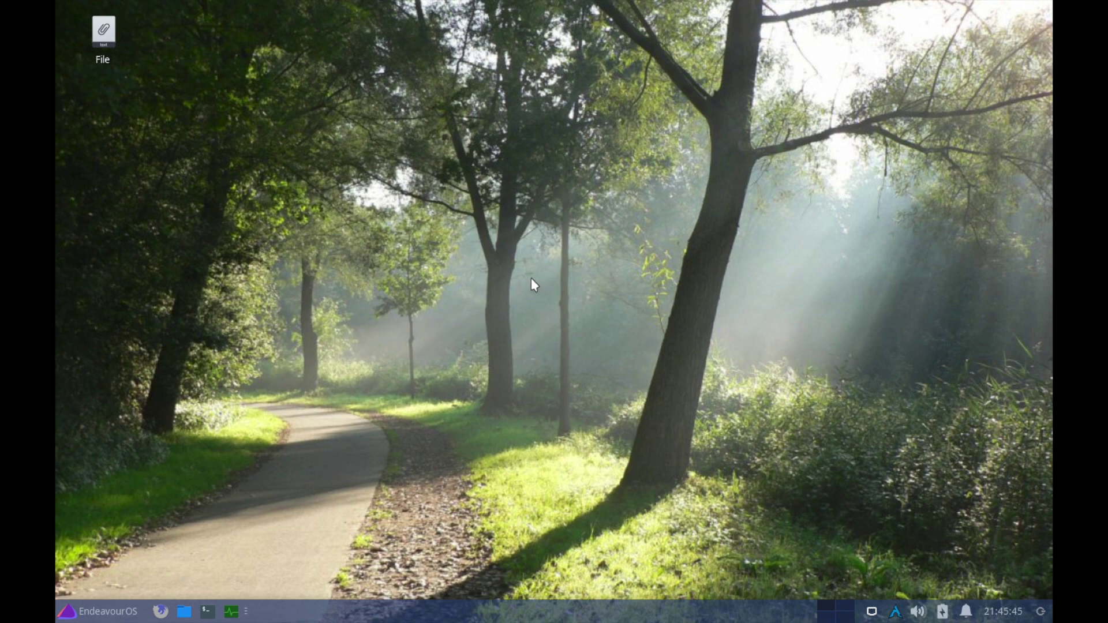
left_click(209, 609)
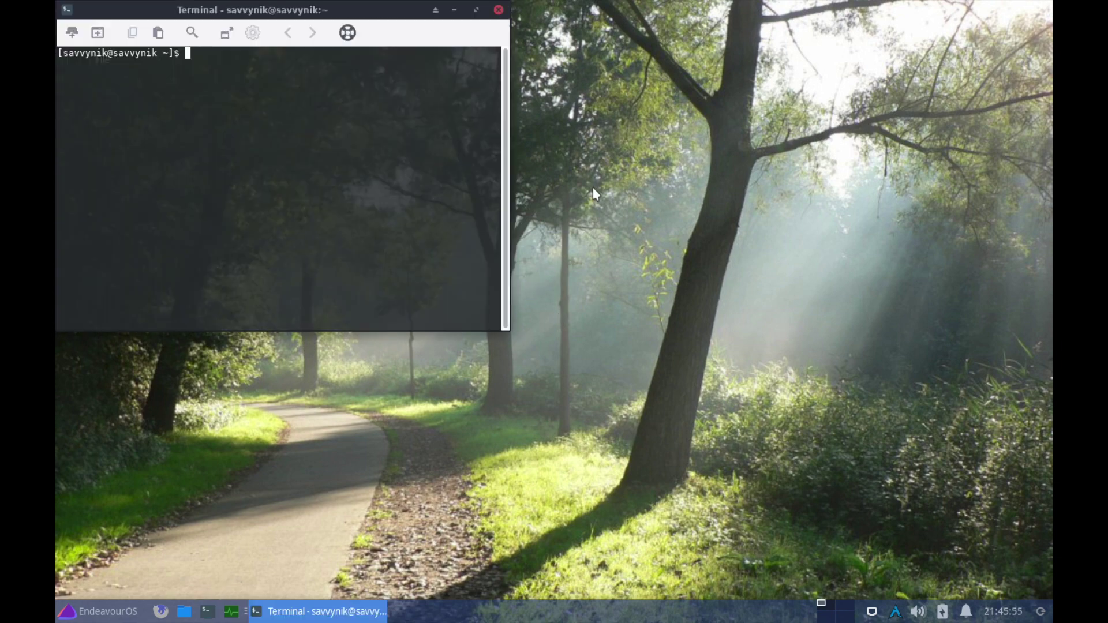
Run htop and make the terminal taller and centred.
type("htop")
key("Return")
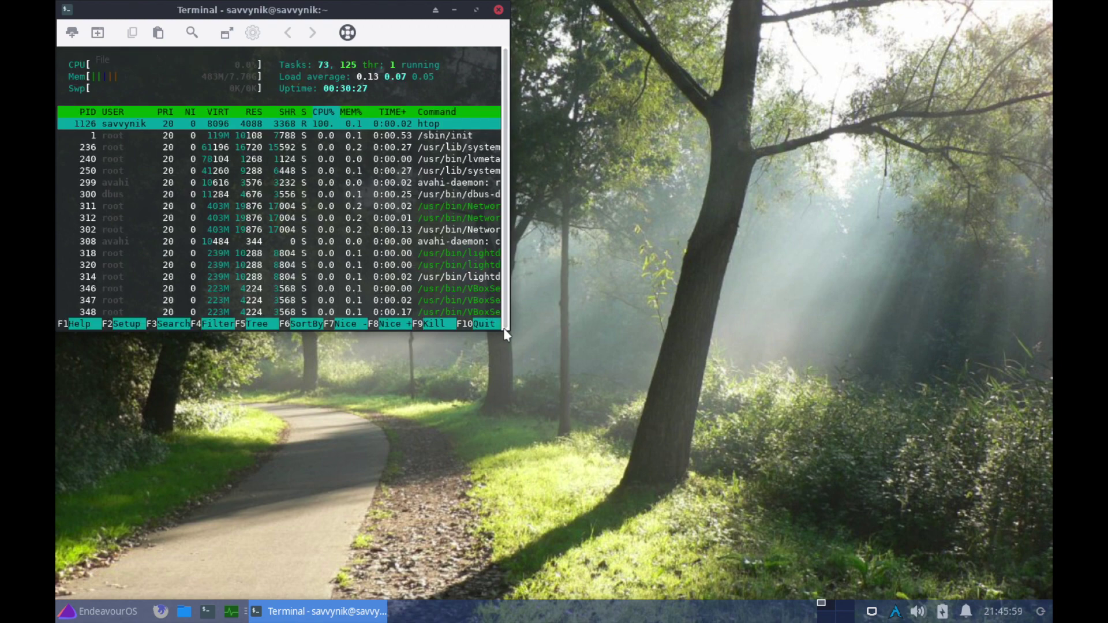
left_click_drag(505, 330, 742, 410)
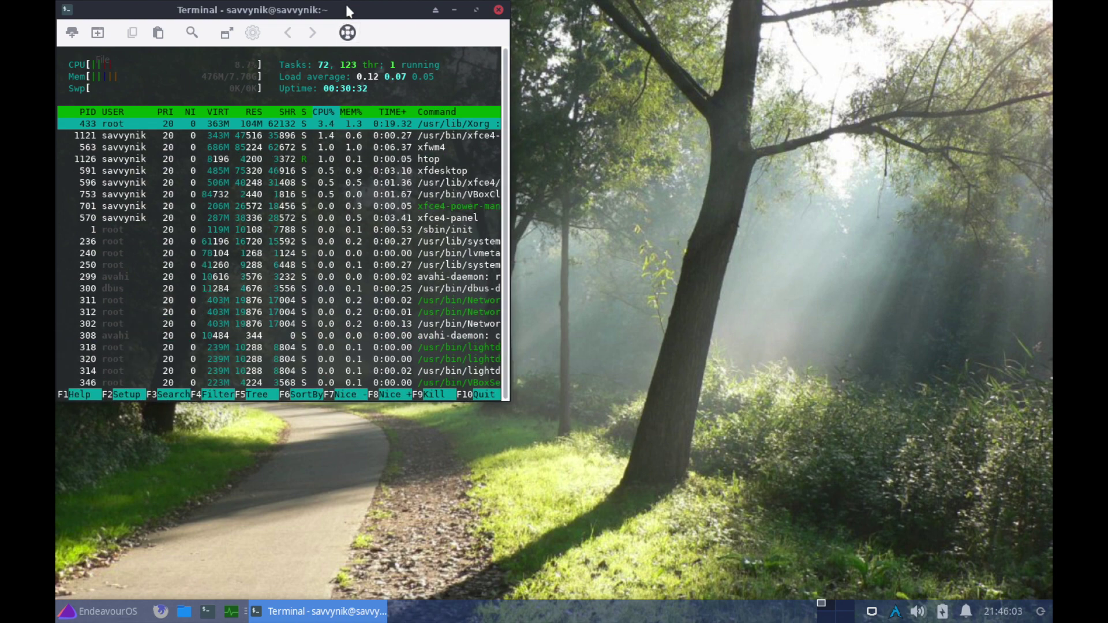
left_click_drag(343, 9, 600, 32)
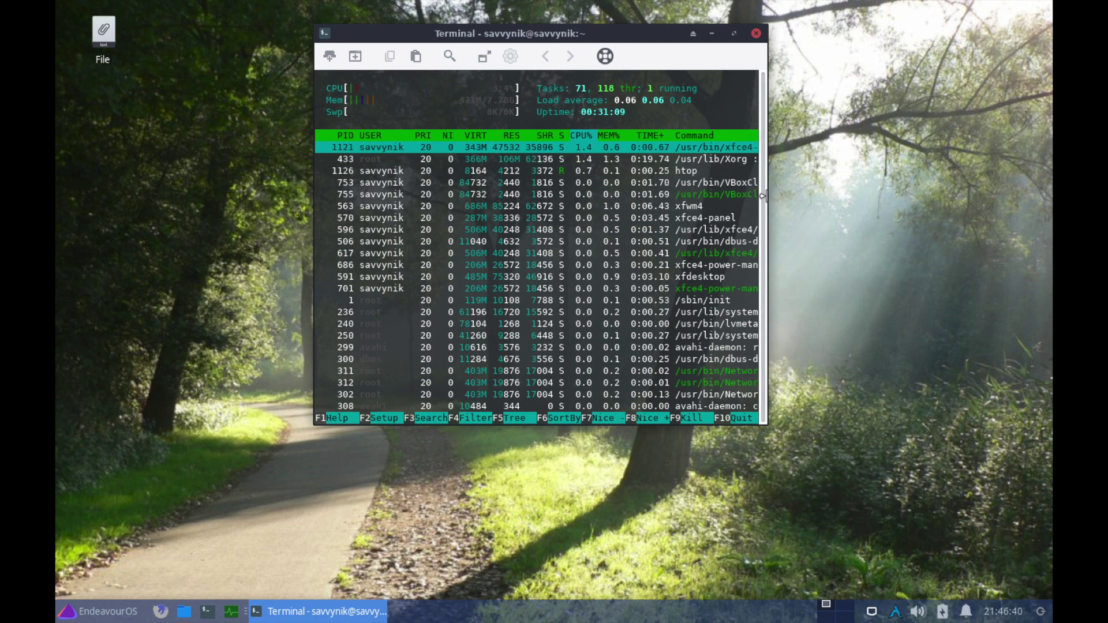
Widen the htop window to show full command lines and move it lower.
left_click_drag(766, 196, 915, 185)
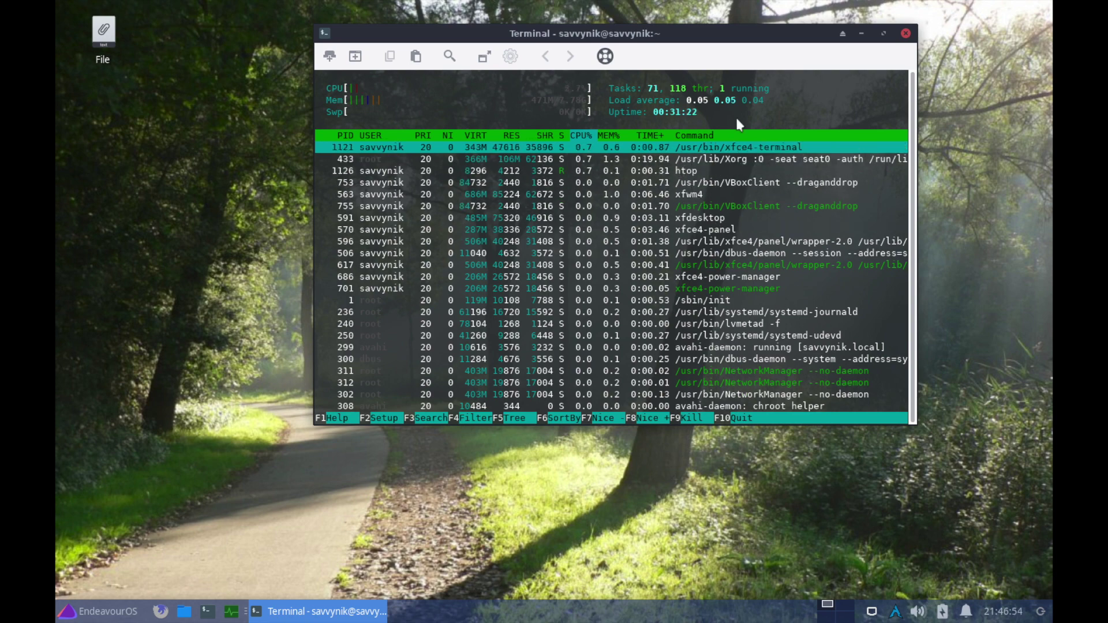
left_click_drag(716, 34, 675, 33)
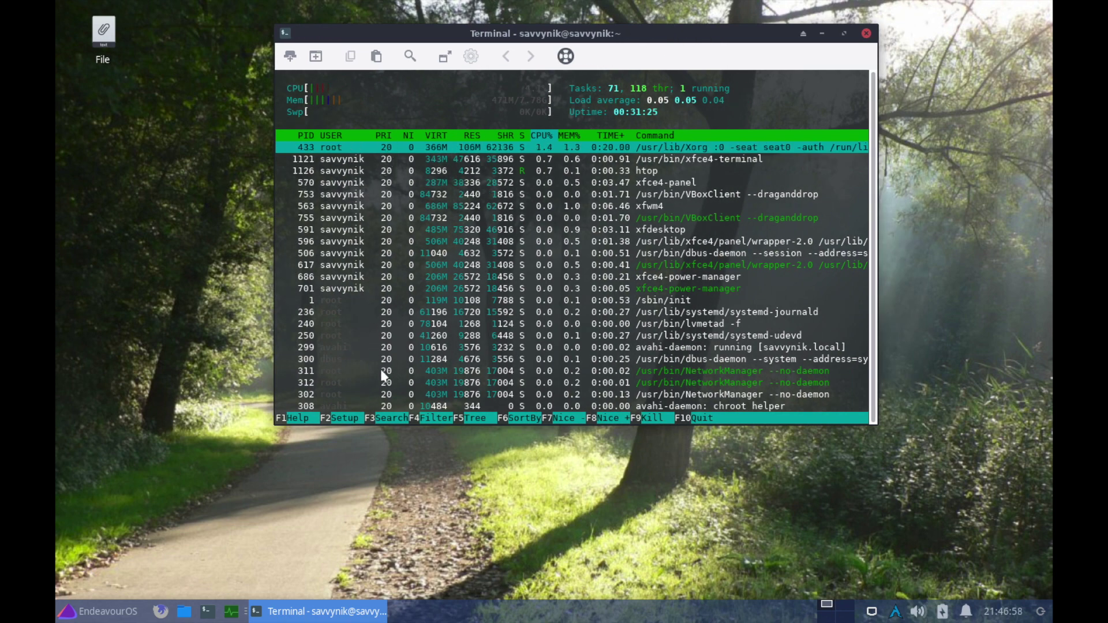
scroll(380, 369, "down", 5)
scroll(380, 369, "up", 5)
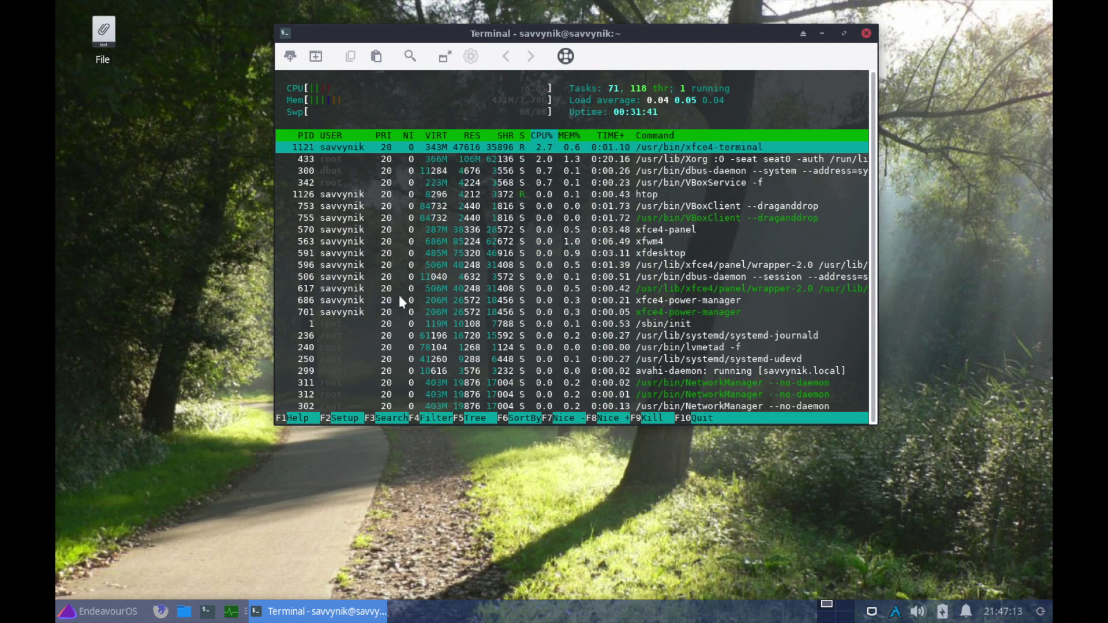
scroll(338, 337, "down", 5)
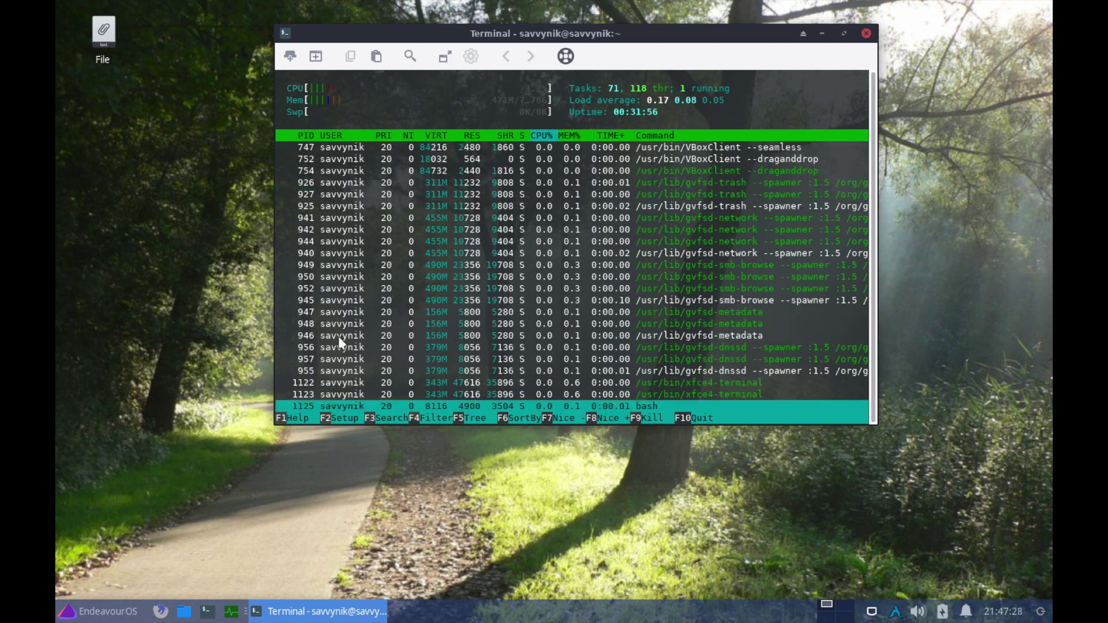
scroll(339, 342, "up", 8)
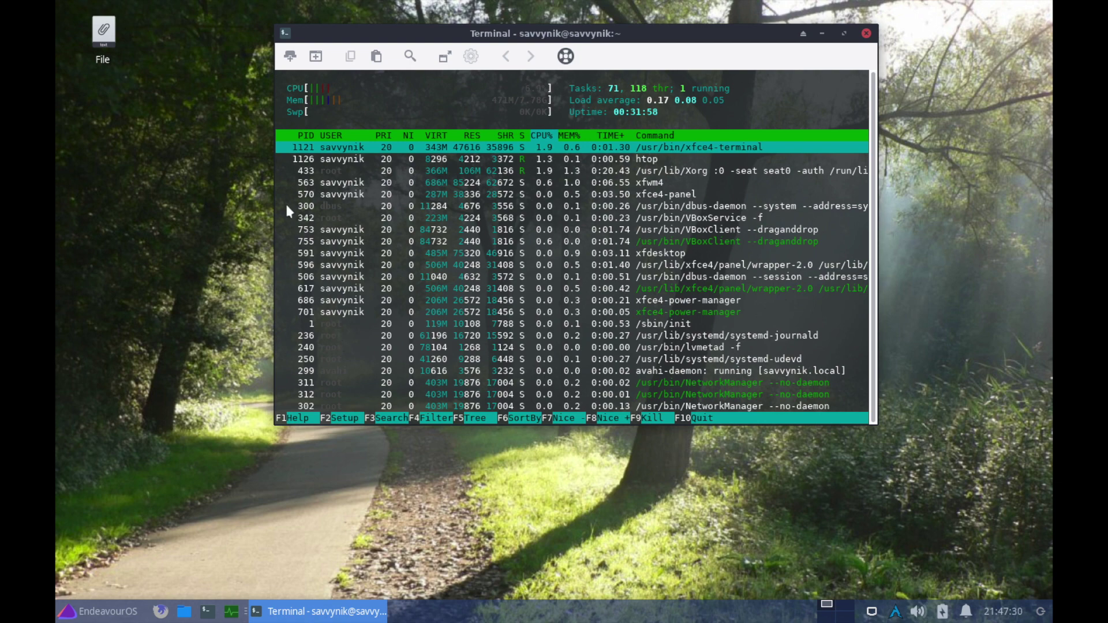
left_click_drag(696, 28, 668, 156)
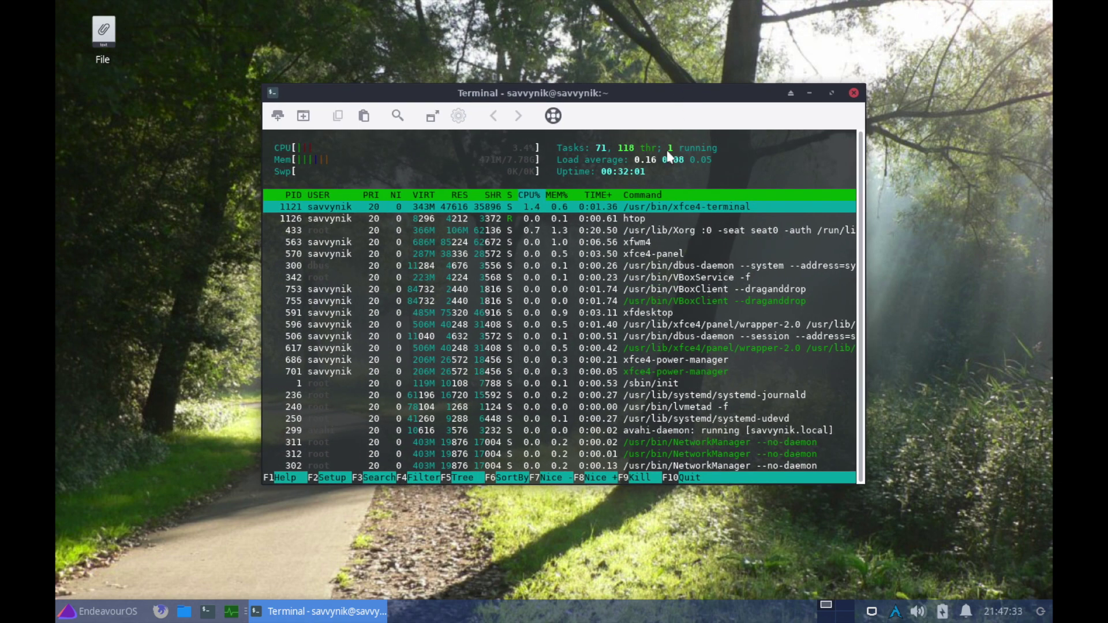
Show and dismiss the terminal's window operations menu, then move the htop window up-left.
right_click(654, 93)
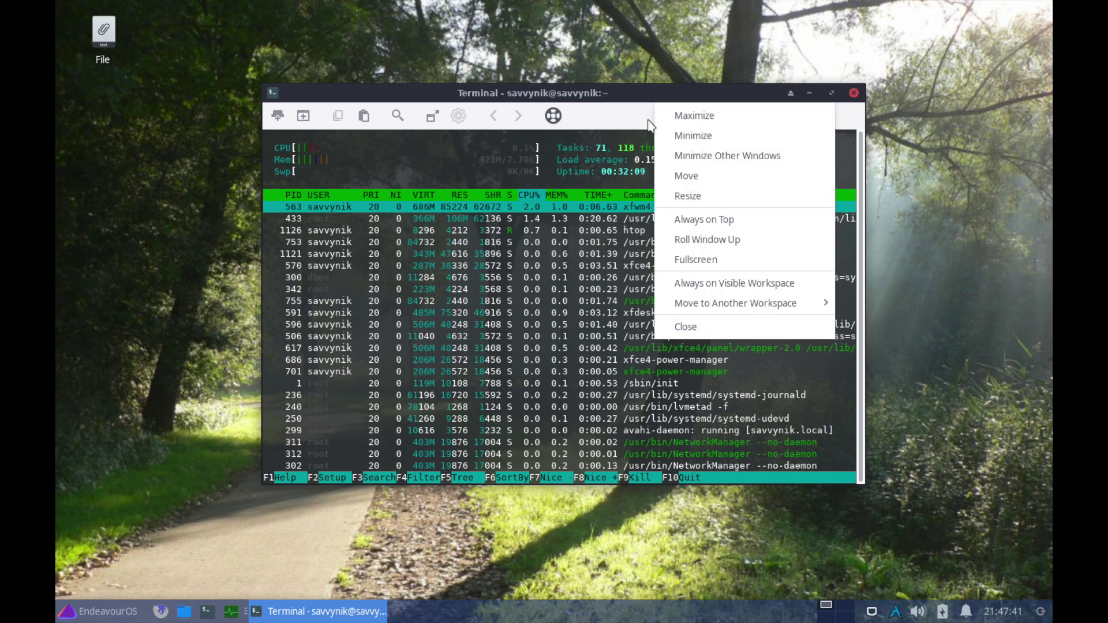
left_click(630, 126)
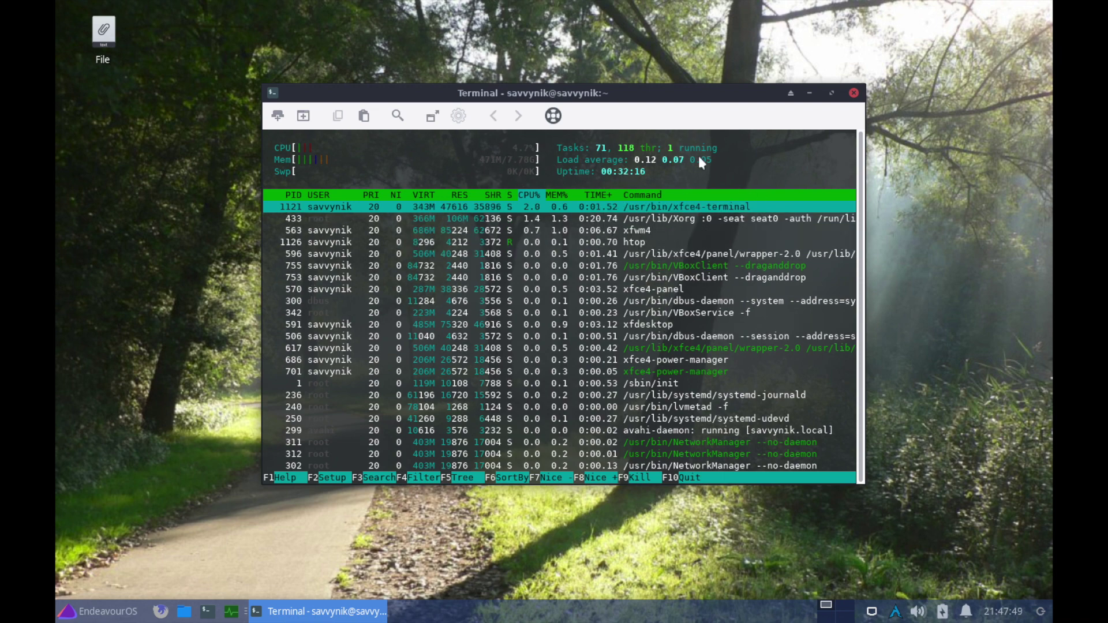
left_click_drag(676, 99, 657, 57)
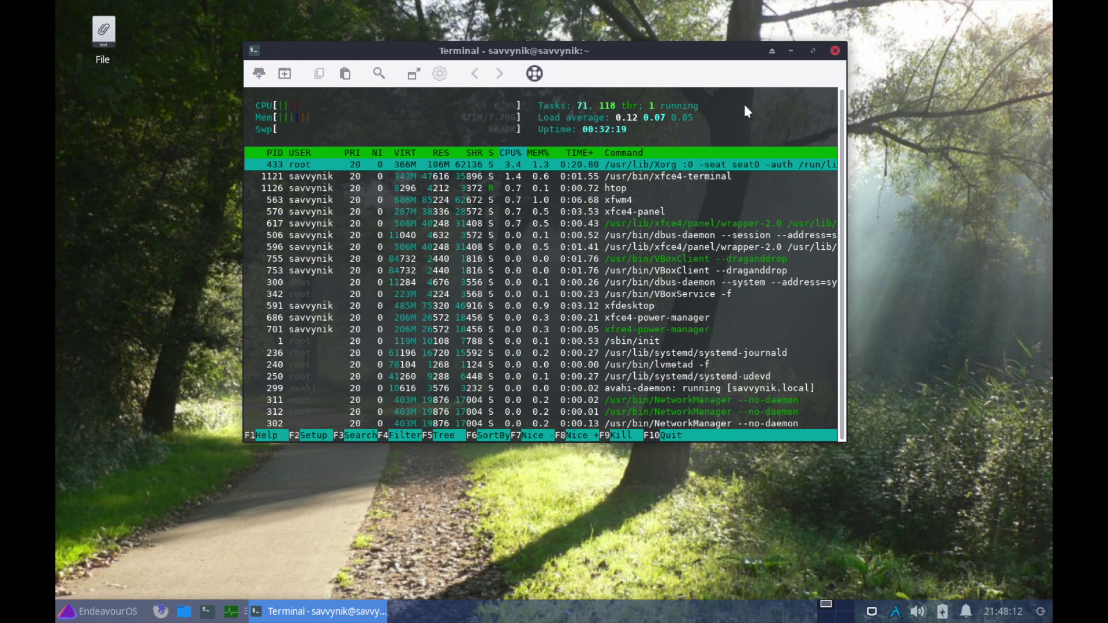
left_click(835, 51)
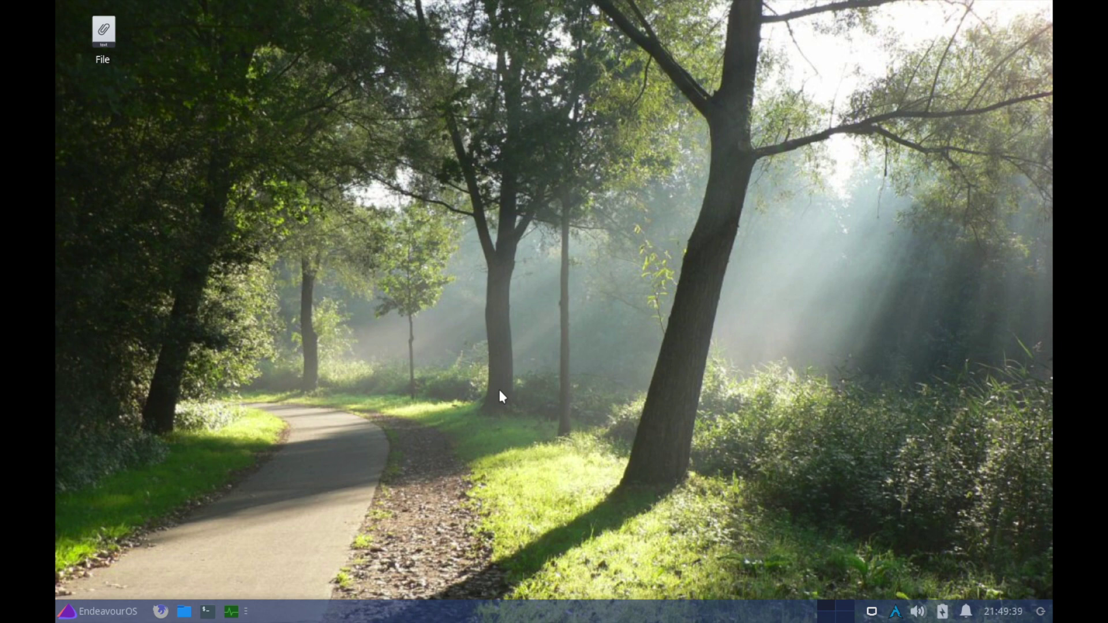
left_click_drag(678, 315, 534, 194)
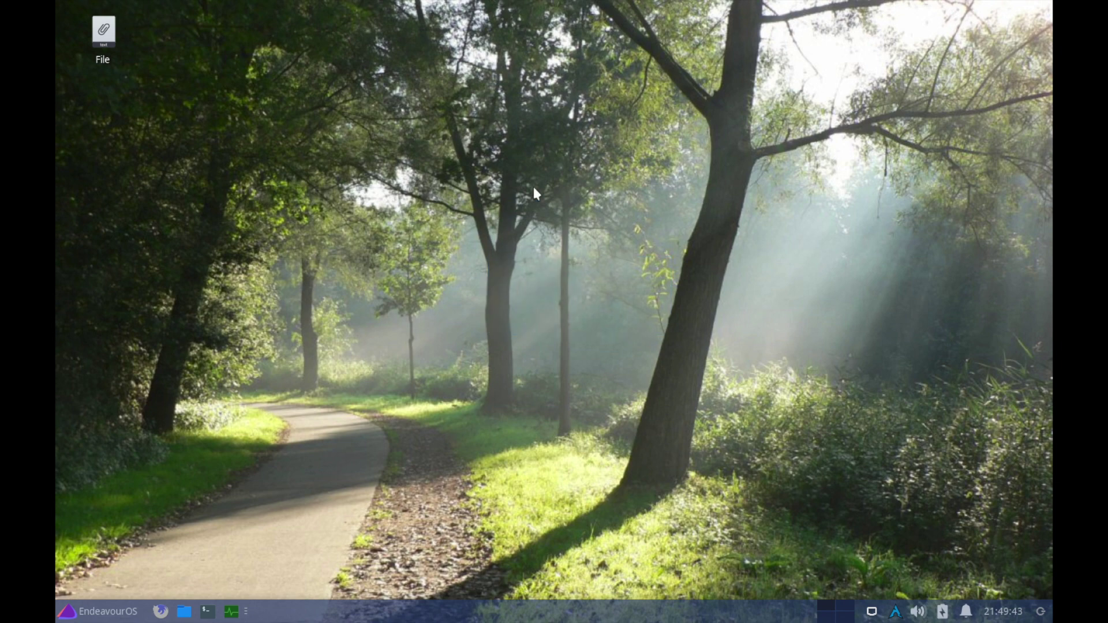